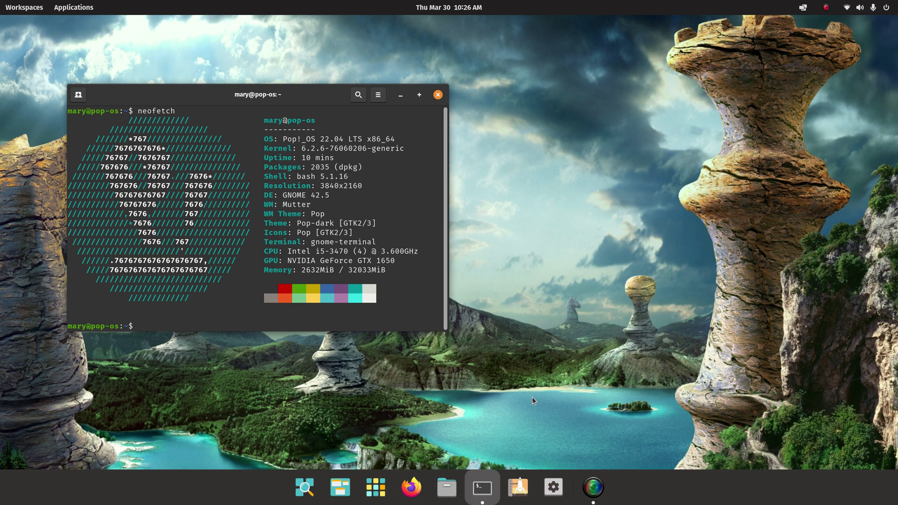
Step: Close the Terminal window showing the Pop!_OS 22.04 neofetch system information
{"action": "left_click", "coordinate": [438, 96]}
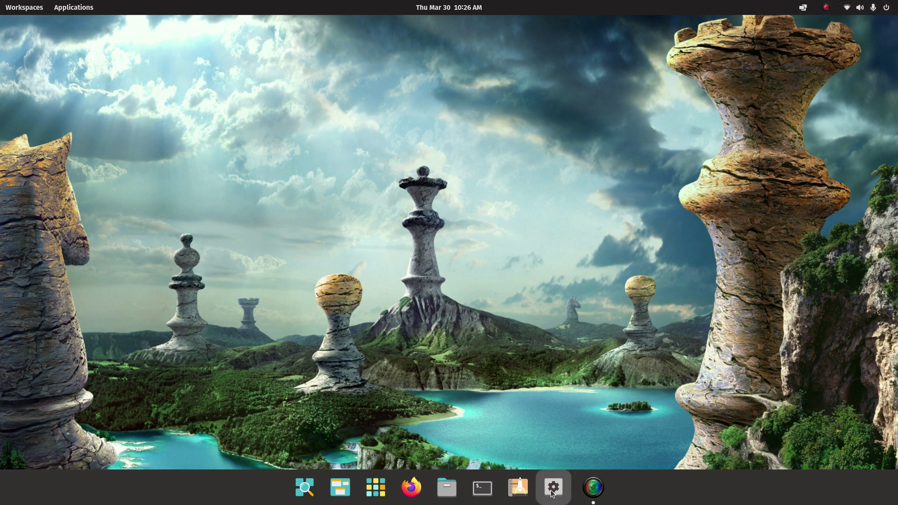
Step: Launch Settings from the dock's gear icon, opening on the Displays page
{"action": "left_click", "coordinate": [553, 487]}
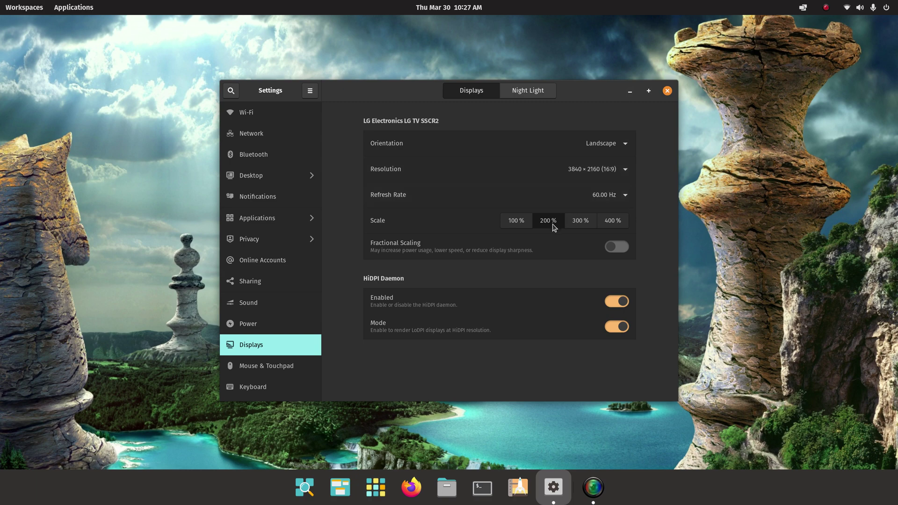
Step: Go to the Desktop options page and test what the Super key currently opens
{"action": "left_click", "coordinate": [250, 176]}
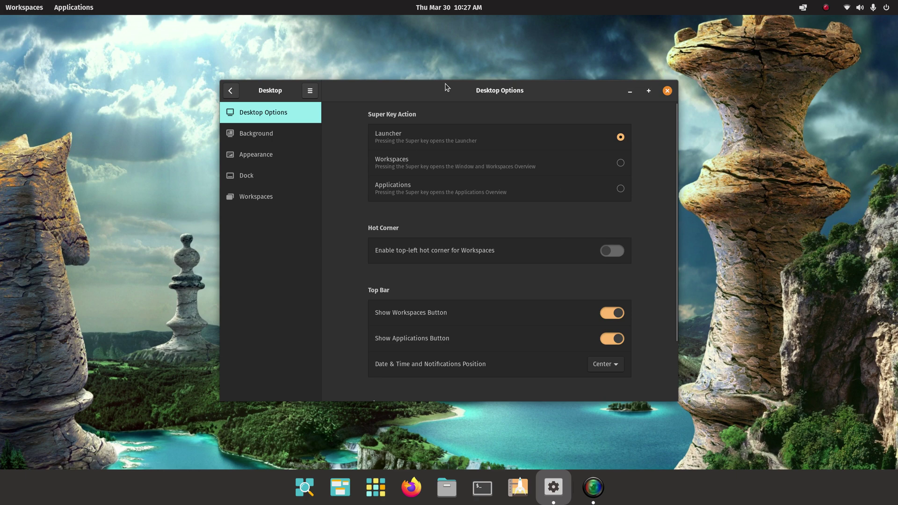
{"action": "left_click_drag", "start_coordinate": [445, 90], "coordinate": [454, 74]}
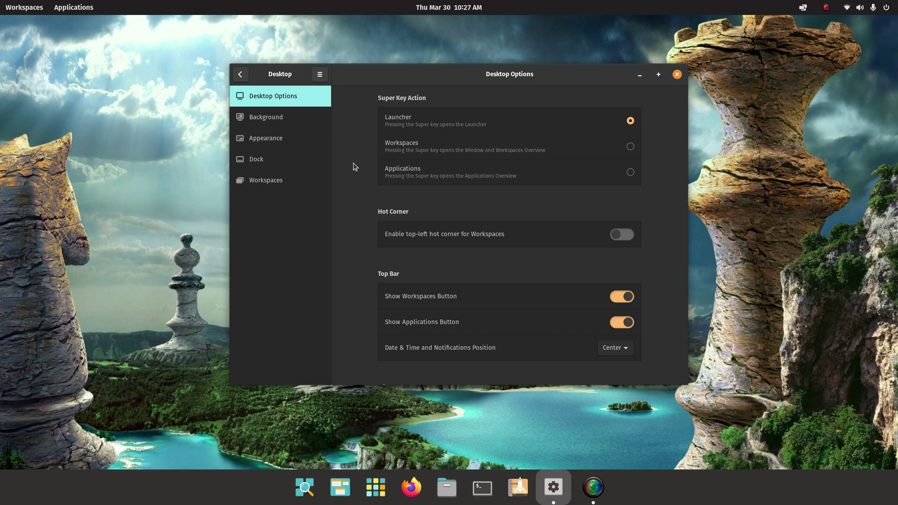
{"action": "key", "text": "super"}
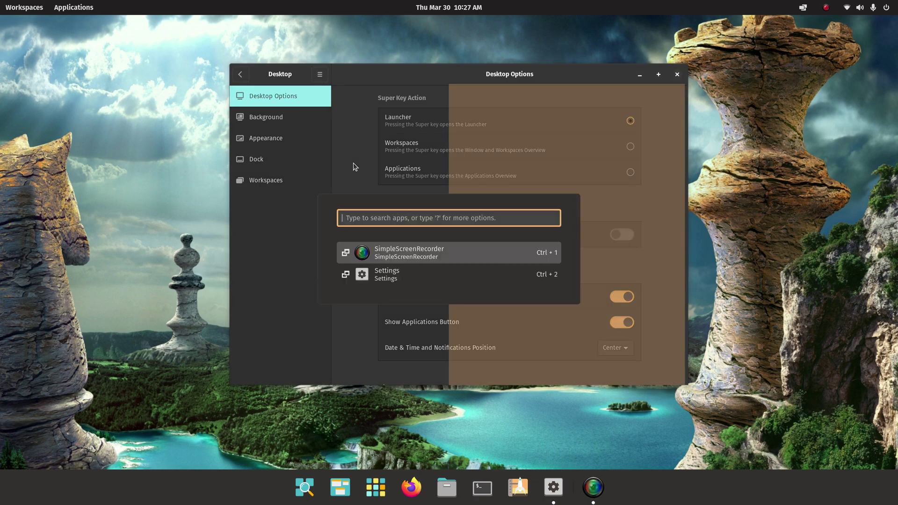
{"action": "key", "text": "Escape"}
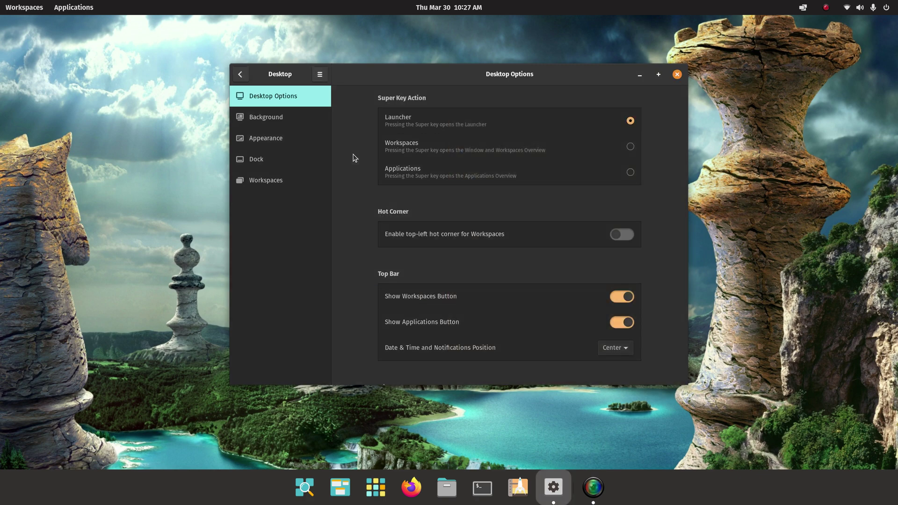
Step: Try Super Key Action set to Applications, then Workspaces, testing each overview
{"action": "left_click", "coordinate": [631, 173]}
{"action": "key", "text": "super"}
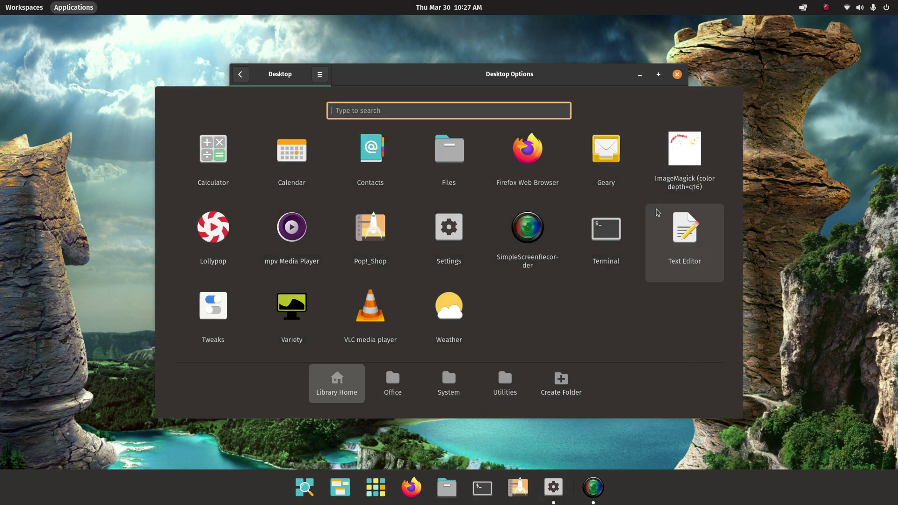
{"action": "key", "text": "Escape"}
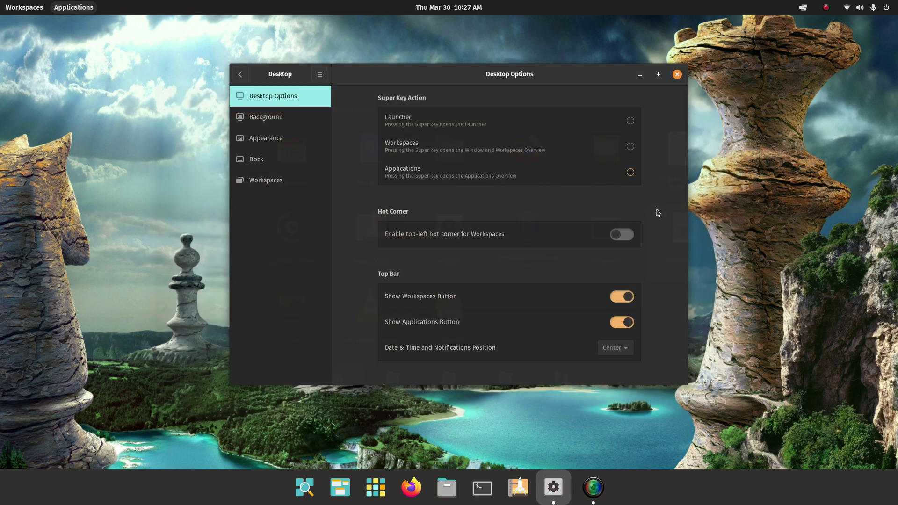
{"action": "left_click", "coordinate": [630, 147]}
{"action": "key", "text": "super"}
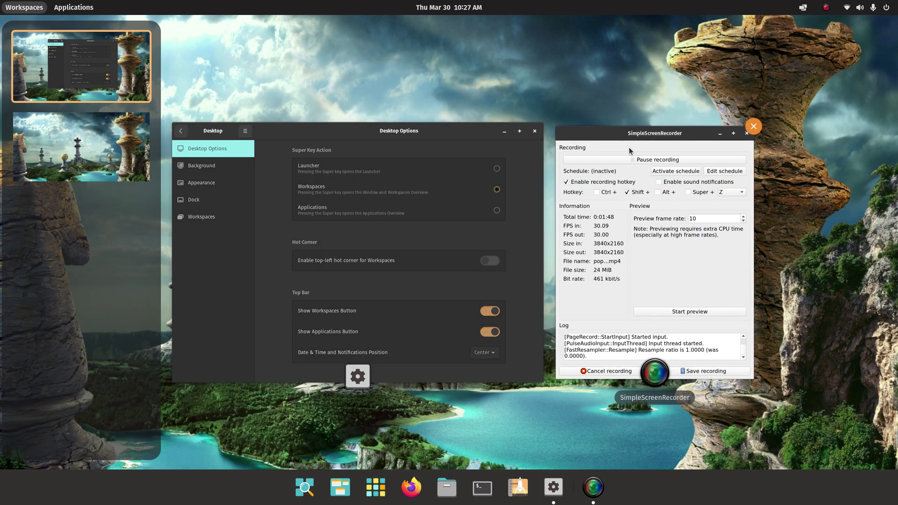
{"action": "key", "text": "super"}
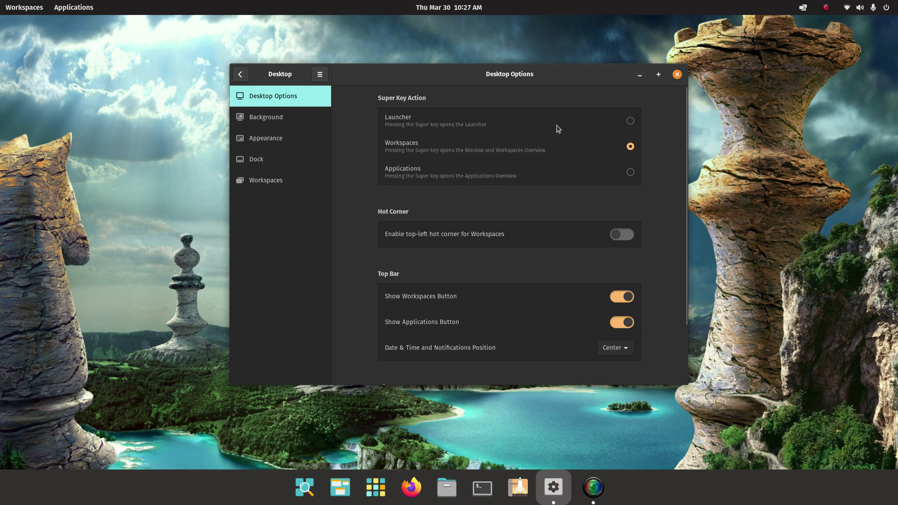
Step: Set Super Key Action to Launcher, then to Applications, and test it
{"action": "left_click", "coordinate": [629, 123]}
{"action": "left_click", "coordinate": [631, 173]}
{"action": "key", "text": "super"}
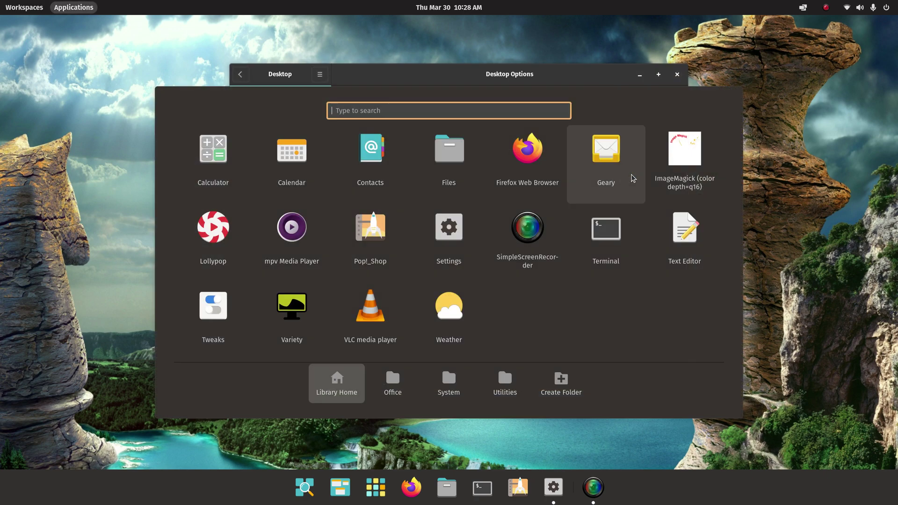
{"action": "key", "text": "super"}
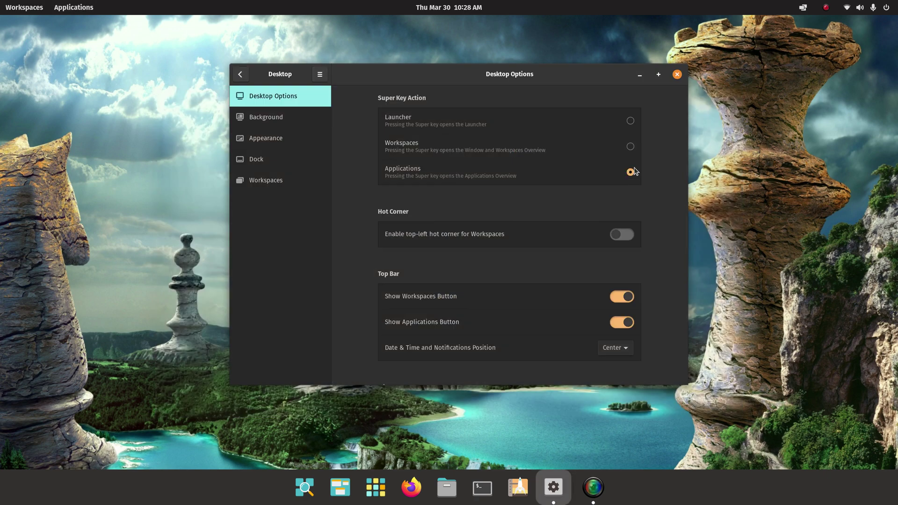
Step: Return Super Key Action to Launcher and try the top-left Workspaces hot corner
{"action": "left_click", "coordinate": [630, 121]}
{"action": "left_click", "coordinate": [626, 235]}
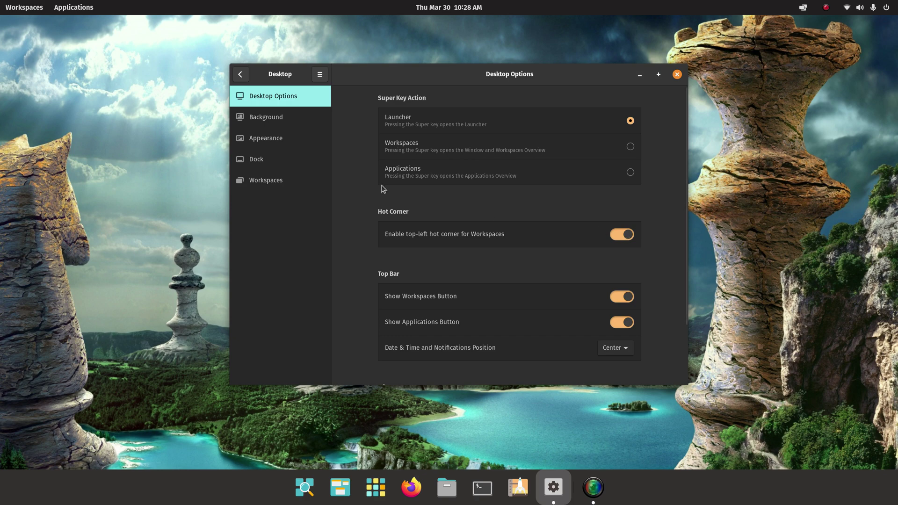
{"action": "mouse_move", "coordinate": [1, 4]}
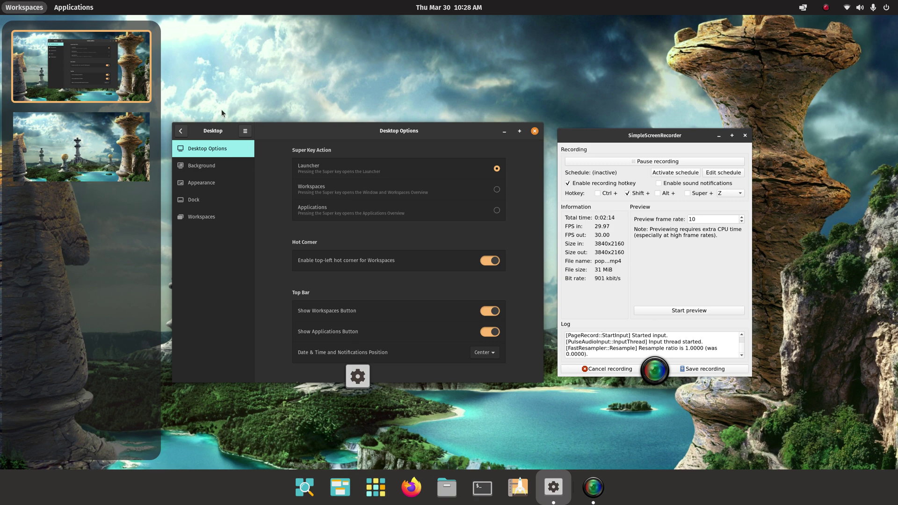
{"action": "mouse_move", "coordinate": [332, 150]}
{"action": "key", "text": "super"}
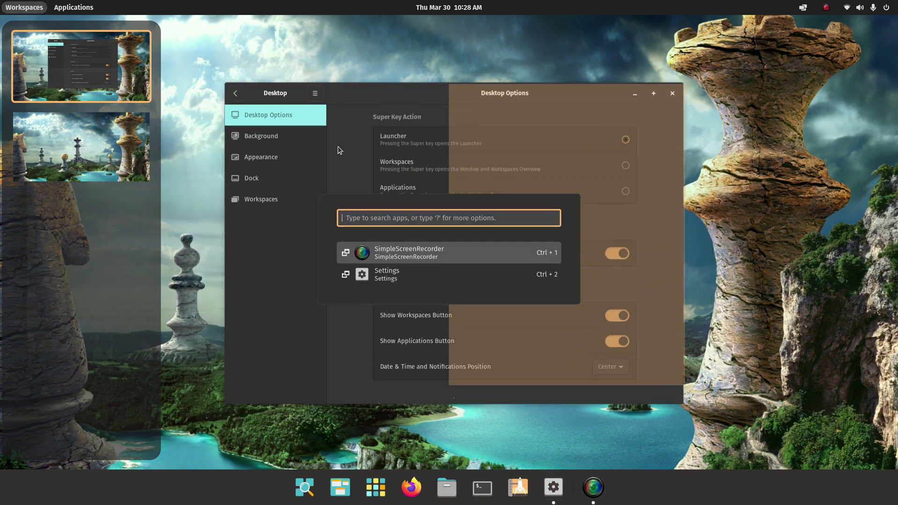
{"action": "key", "text": "Escape"}
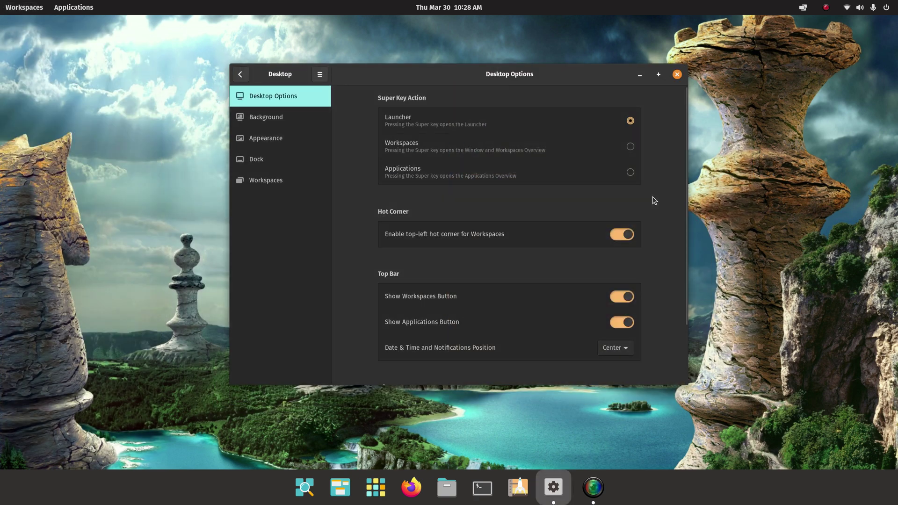
Step: Turn the top-left hot corner off and try the top-bar Workspaces button
{"action": "left_click", "coordinate": [617, 235]}
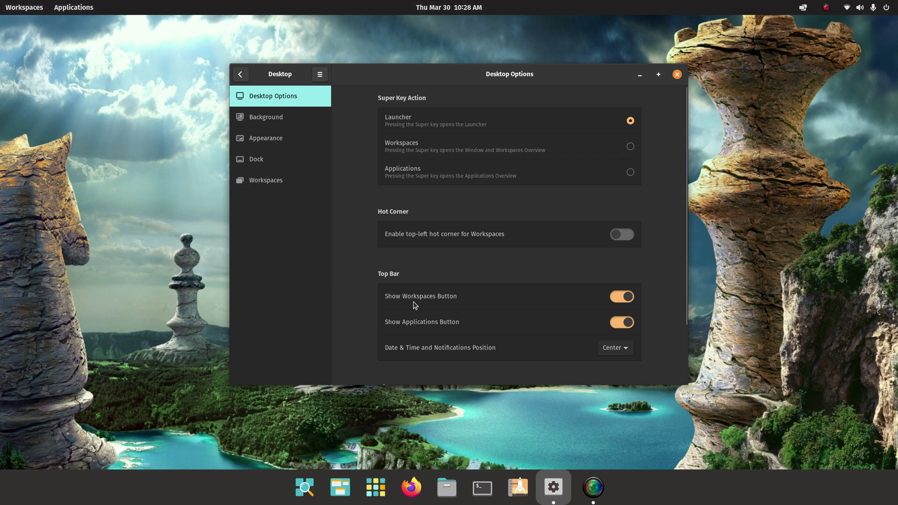
{"action": "left_click", "coordinate": [24, 7]}
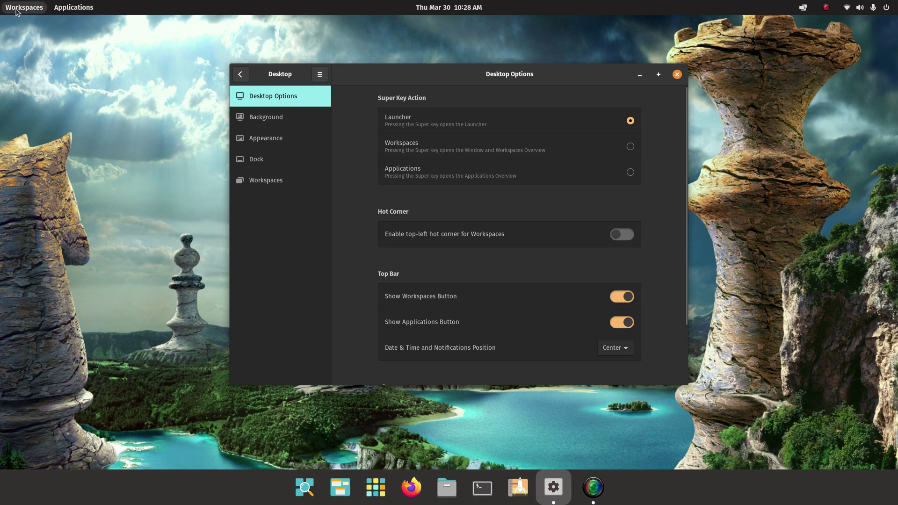
{"action": "left_click", "coordinate": [336, 103]}
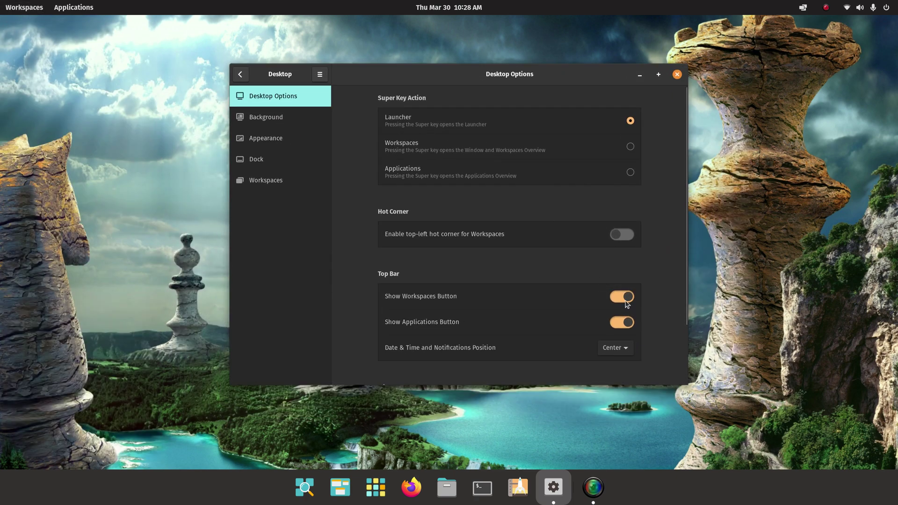
Step: Hide the Workspaces and Applications top-bar shortcuts, then show both again
{"action": "left_click", "coordinate": [619, 297]}
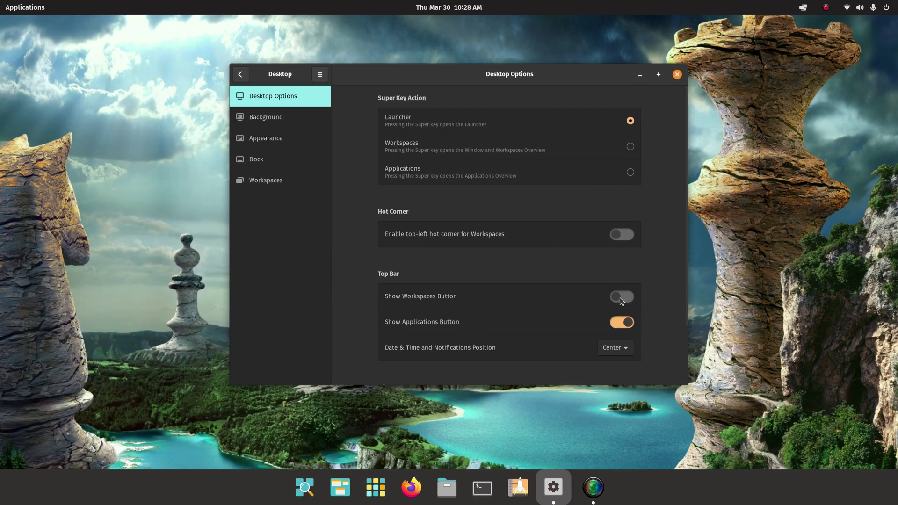
{"action": "left_click", "coordinate": [28, 7]}
{"action": "left_click", "coordinate": [503, 363]}
{"action": "left_click", "coordinate": [616, 327]}
{"action": "left_click", "coordinate": [627, 323]}
{"action": "left_click", "coordinate": [626, 297]}
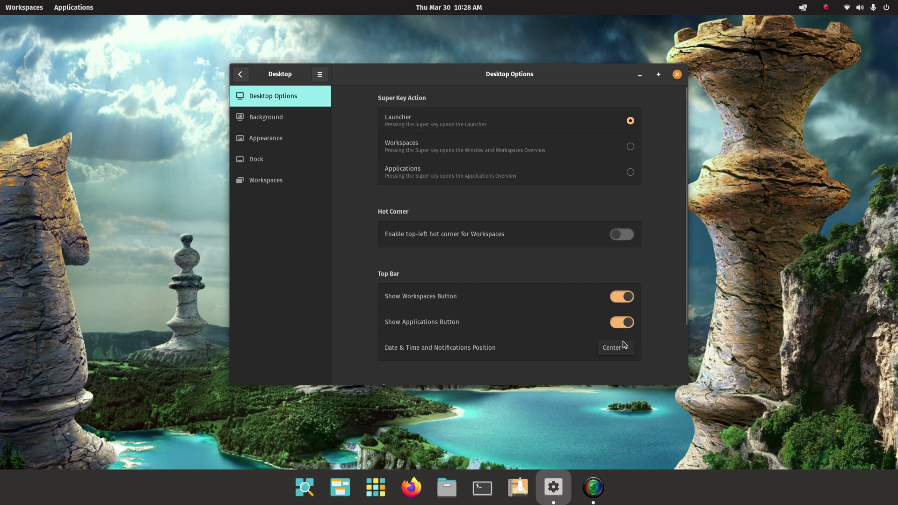
Step: Move the Date & Time and Notifications position to Left and check the calendar panel
{"action": "left_click", "coordinate": [447, 8]}
{"action": "left_click", "coordinate": [448, 7]}
{"action": "left_click", "coordinate": [620, 351]}
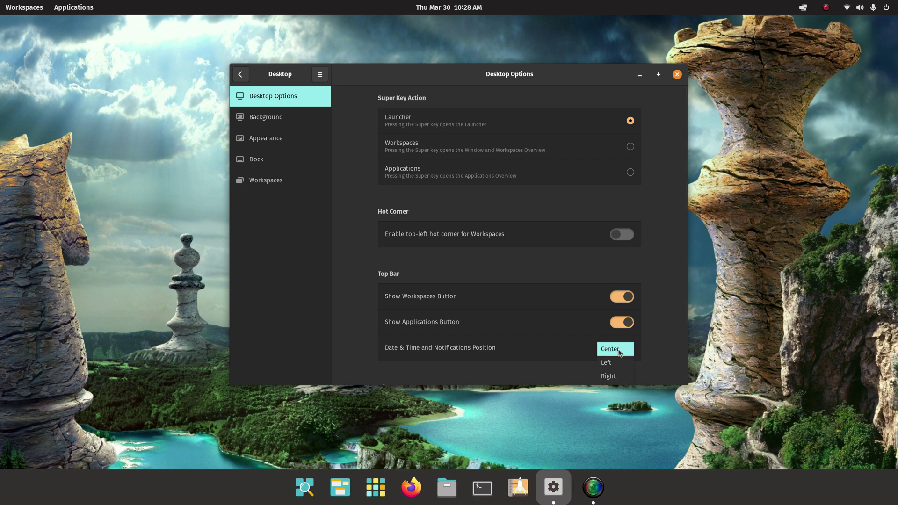
{"action": "left_click", "coordinate": [616, 363]}
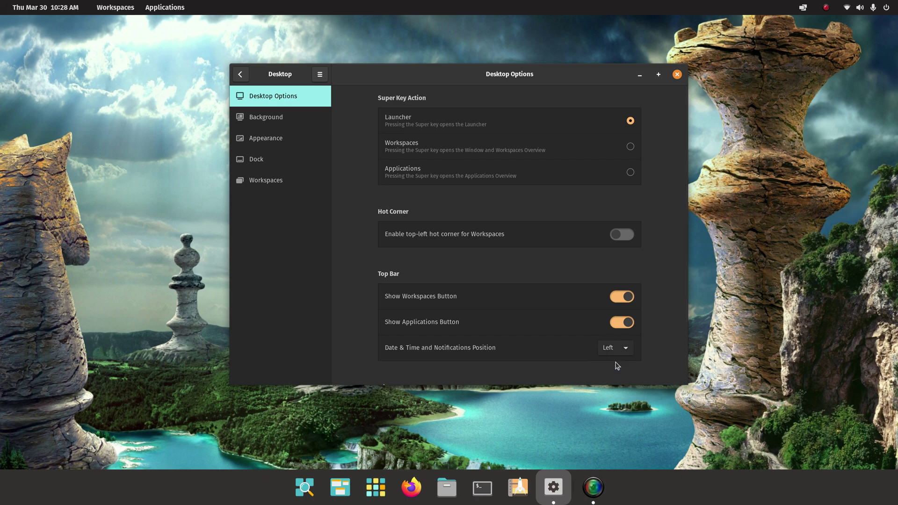
{"action": "left_click", "coordinate": [46, 10]}
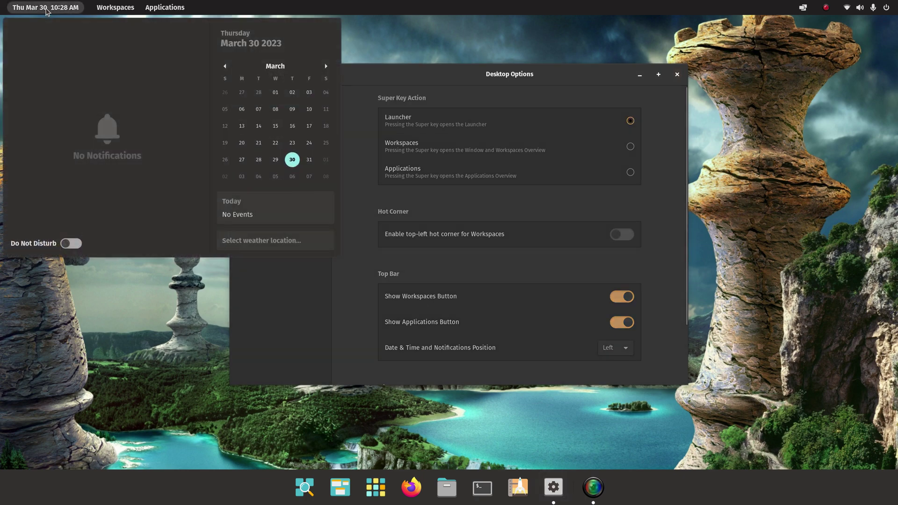
Step: Try the Right position and check the calendar there, then choose Center
{"action": "left_click", "coordinate": [47, 10]}
{"action": "left_click", "coordinate": [627, 348]}
{"action": "left_click", "coordinate": [627, 362]}
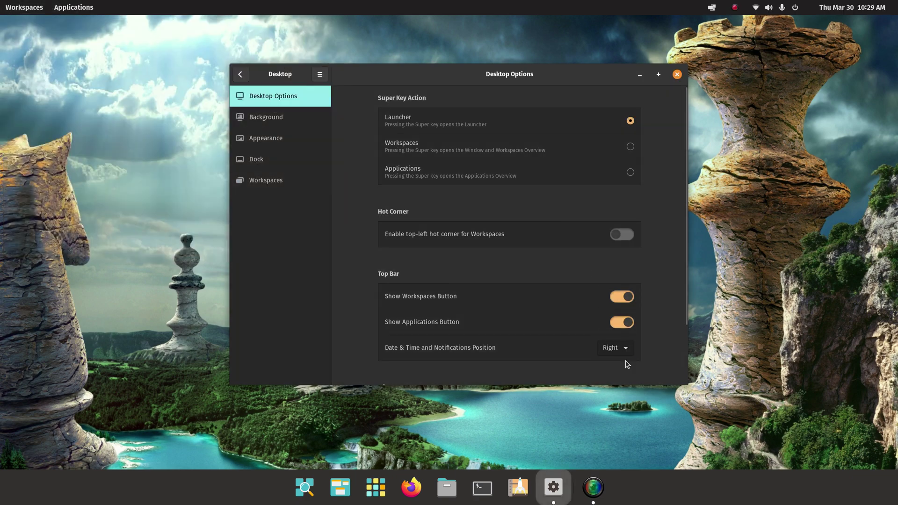
{"action": "left_click", "coordinate": [867, 7]}
{"action": "left_click", "coordinate": [867, 8]}
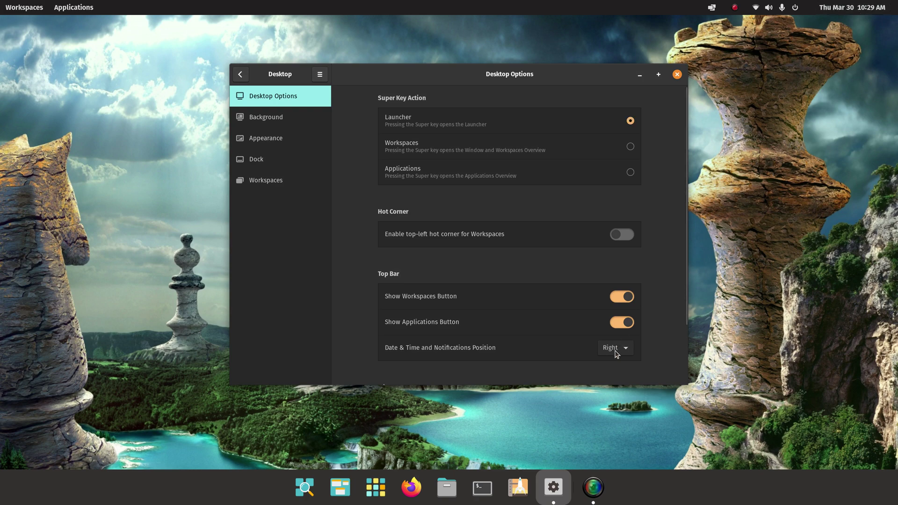
{"action": "left_click", "coordinate": [613, 347]}
{"action": "left_click", "coordinate": [621, 324]}
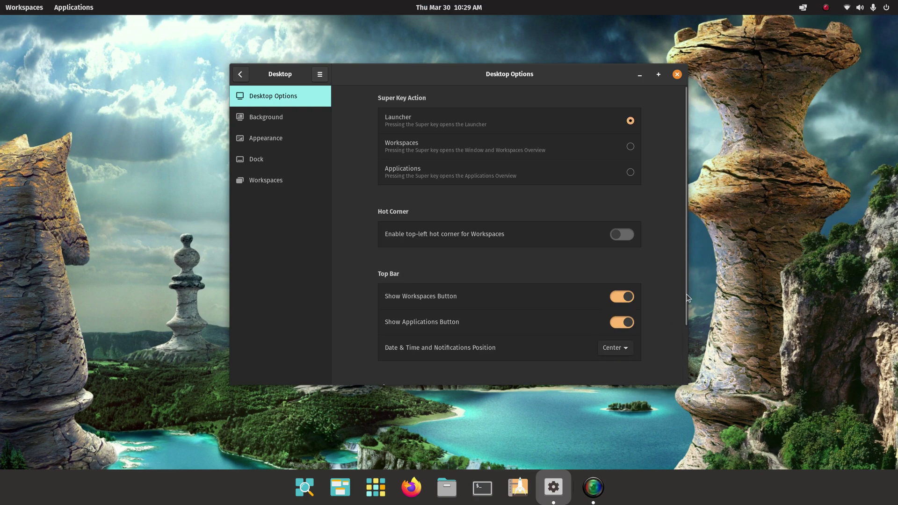
{"action": "left_click_drag", "start_coordinate": [685, 296], "coordinate": [679, 374]}
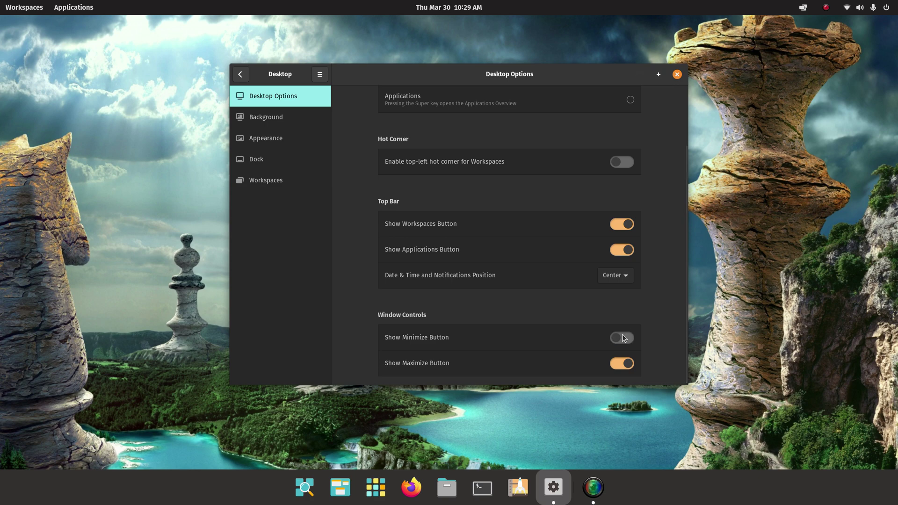
{"action": "left_click", "coordinate": [618, 368]}
{"action": "left_click", "coordinate": [628, 368]}
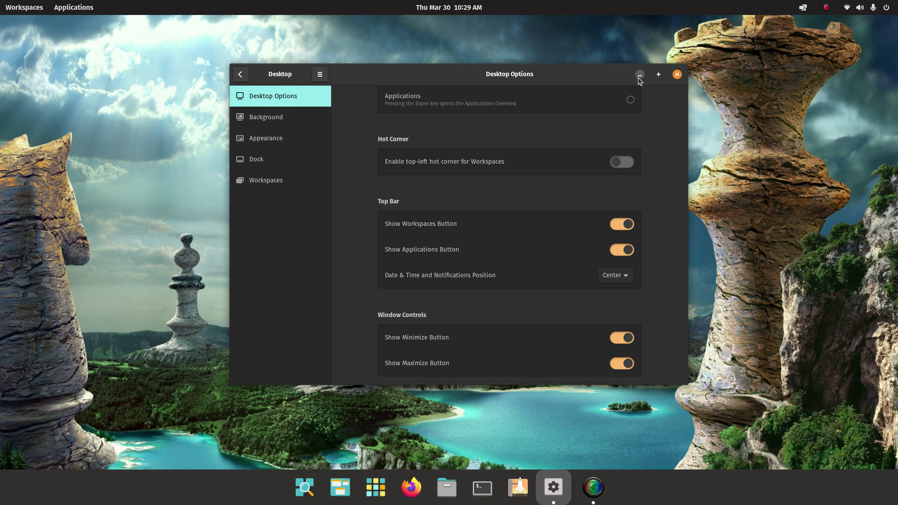
Step: Maximize and restore the Settings window twice, then go to the Background page
{"action": "double_click", "coordinate": [447, 72]}
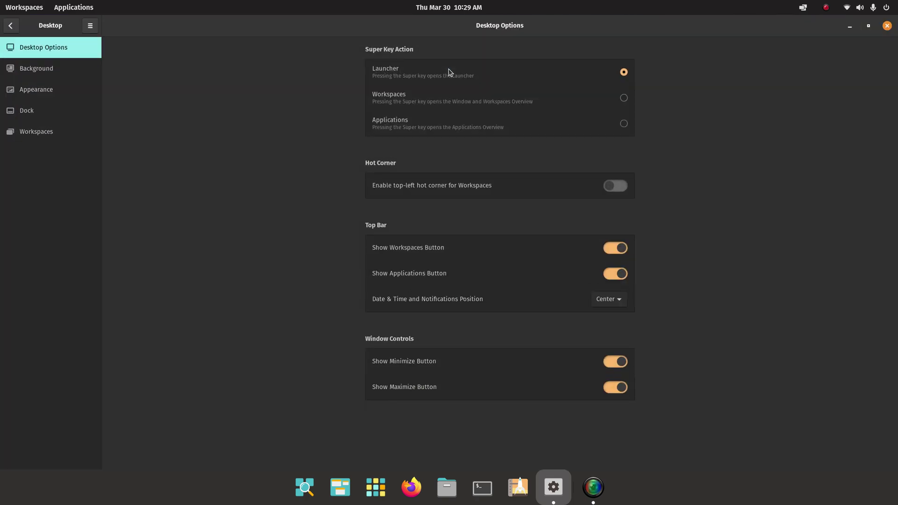
{"action": "double_click", "coordinate": [443, 23]}
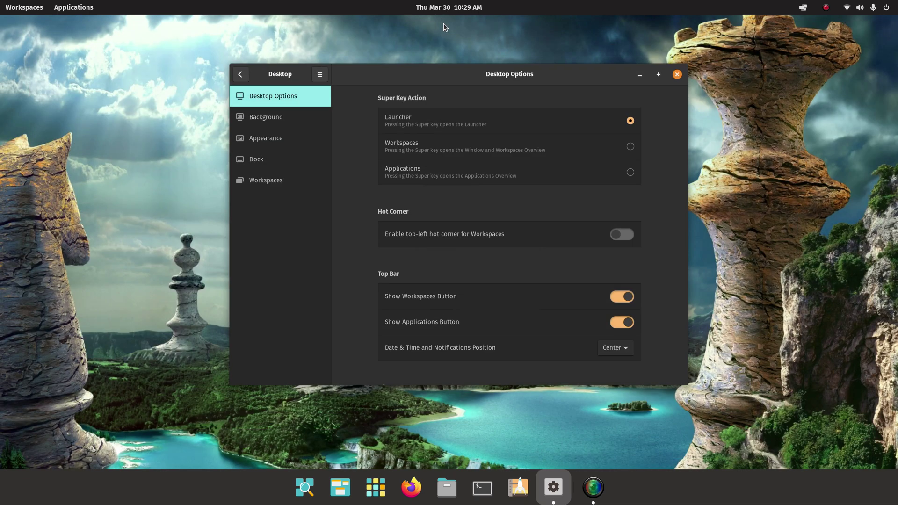
{"action": "double_click", "coordinate": [418, 69]}
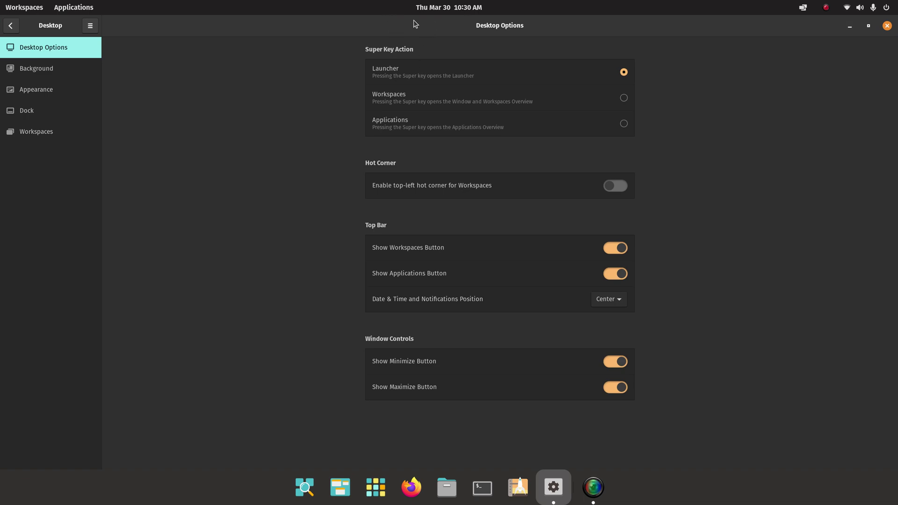
{"action": "double_click", "coordinate": [418, 22]}
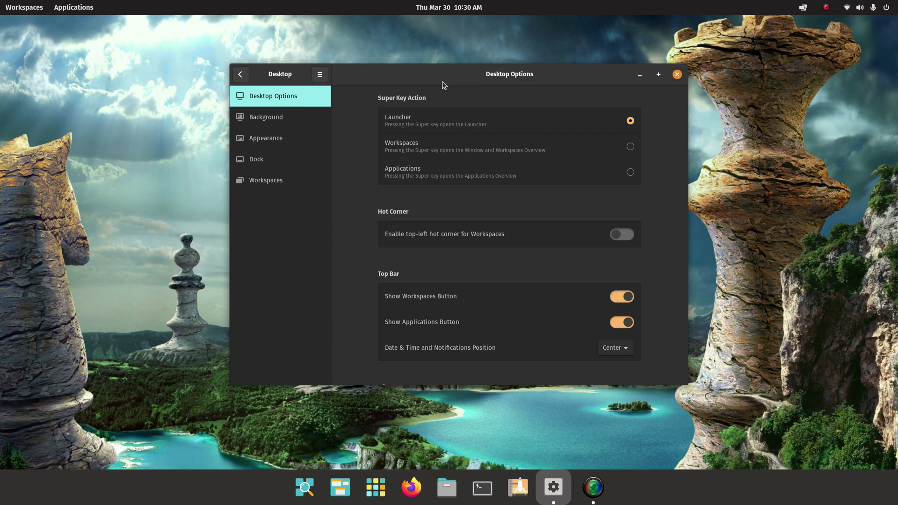
{"action": "left_click", "coordinate": [283, 123]}
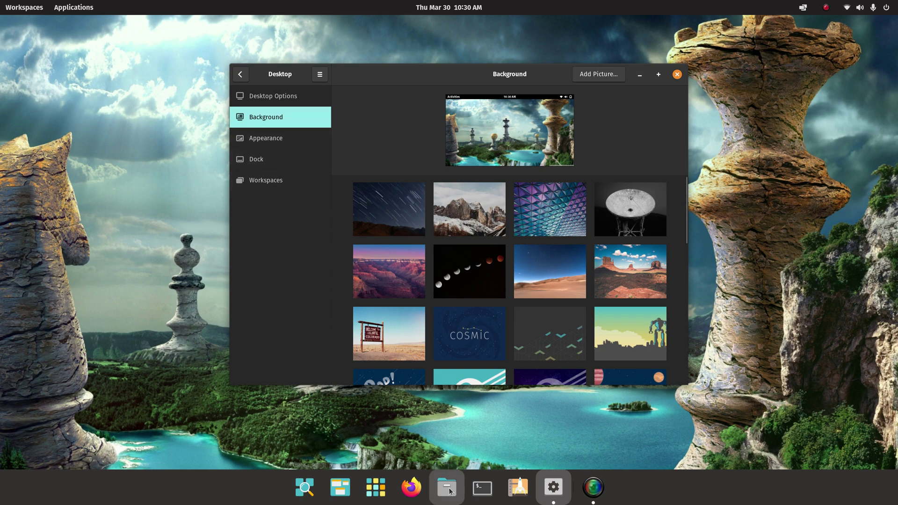
Step: Set 142.JPG from the Pictures folder as the desktop wallpaper using Files
{"action": "left_click", "coordinate": [448, 490]}
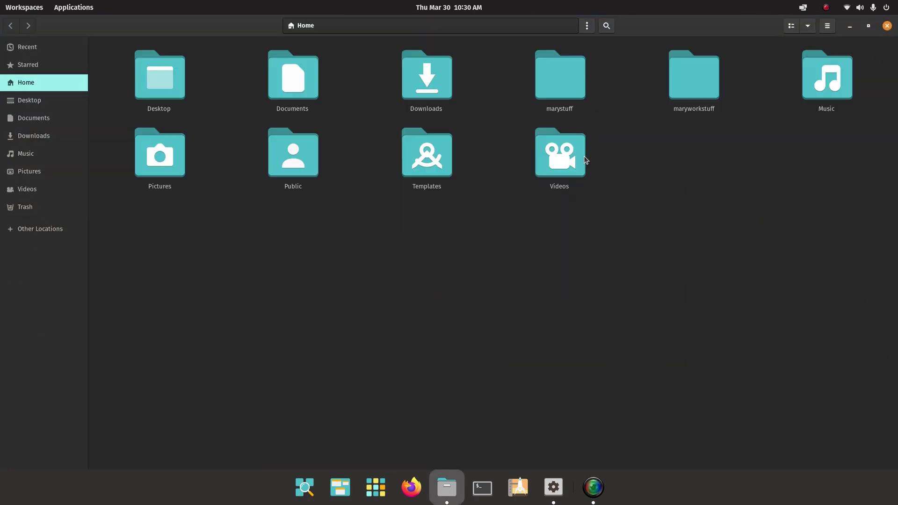
{"action": "left_click", "coordinate": [159, 166]}
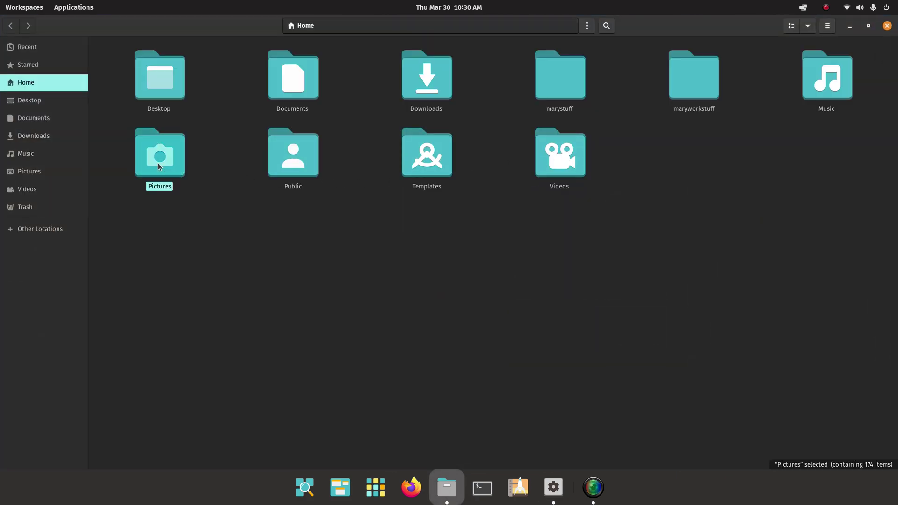
{"action": "double_click", "coordinate": [159, 158]}
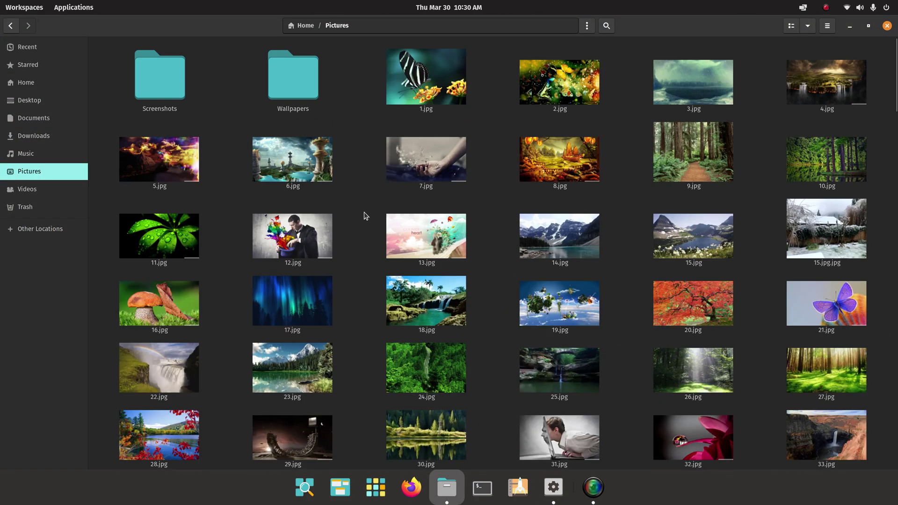
{"action": "scroll", "coordinate": [369, 211], "scroll_direction": "down", "scroll_amount": 3}
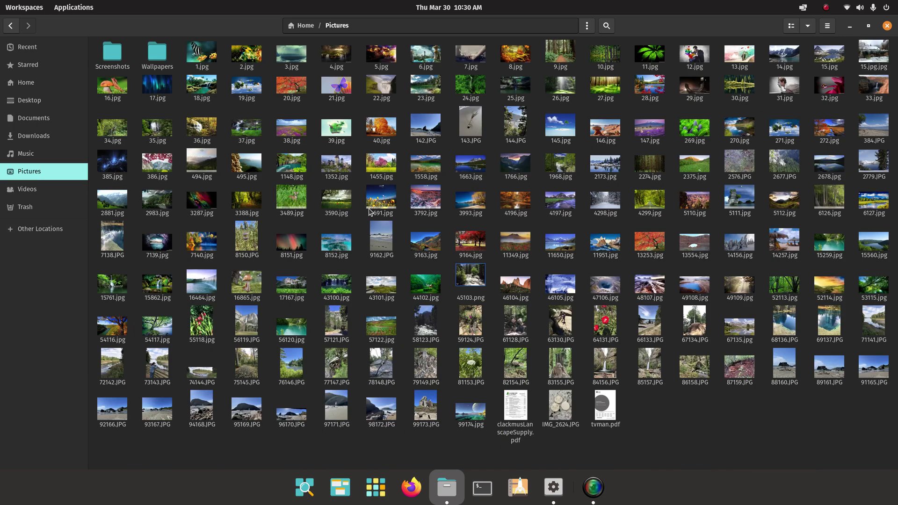
{"action": "scroll", "coordinate": [370, 212], "scroll_direction": "up", "scroll_amount": 2}
{"action": "scroll", "coordinate": [369, 212], "scroll_direction": "down", "scroll_amount": 2}
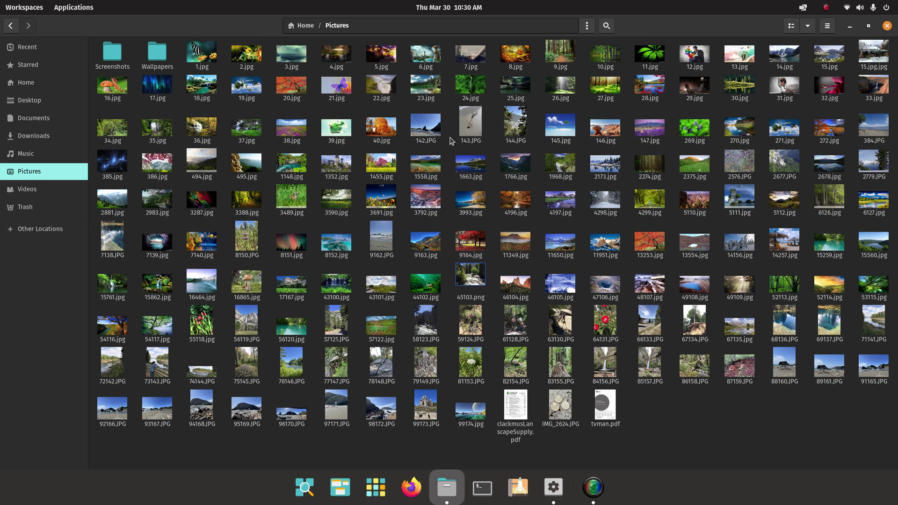
{"action": "right_click", "coordinate": [424, 128]}
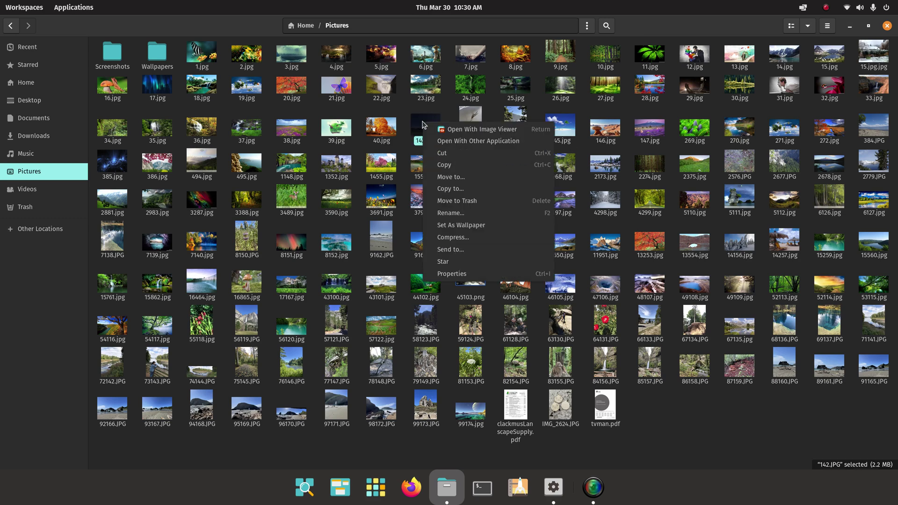
{"action": "left_click", "coordinate": [477, 226]}
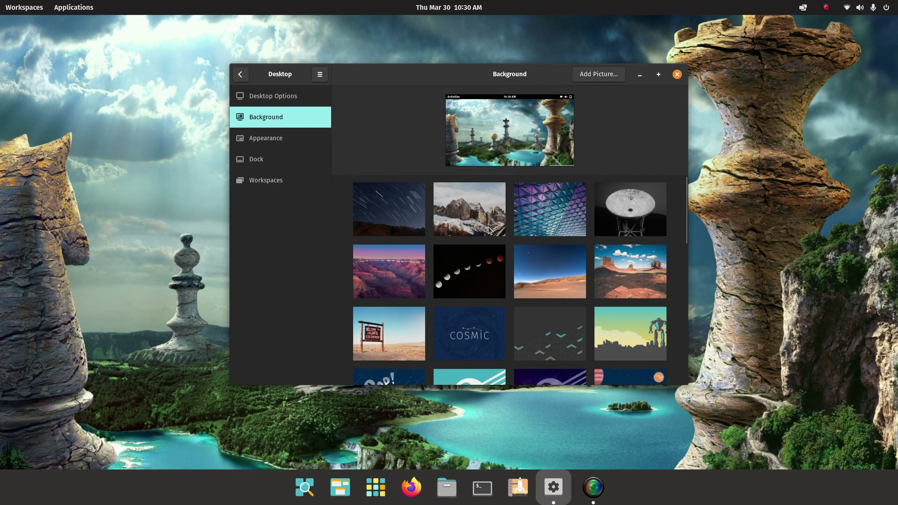
Step: On the Appearance page, preview the Light style, then return to Dark
{"action": "scroll", "coordinate": [685, 221], "scroll_direction": "down", "scroll_amount": 9}
{"action": "scroll", "coordinate": [678, 287], "scroll_direction": "up", "scroll_amount": 5}
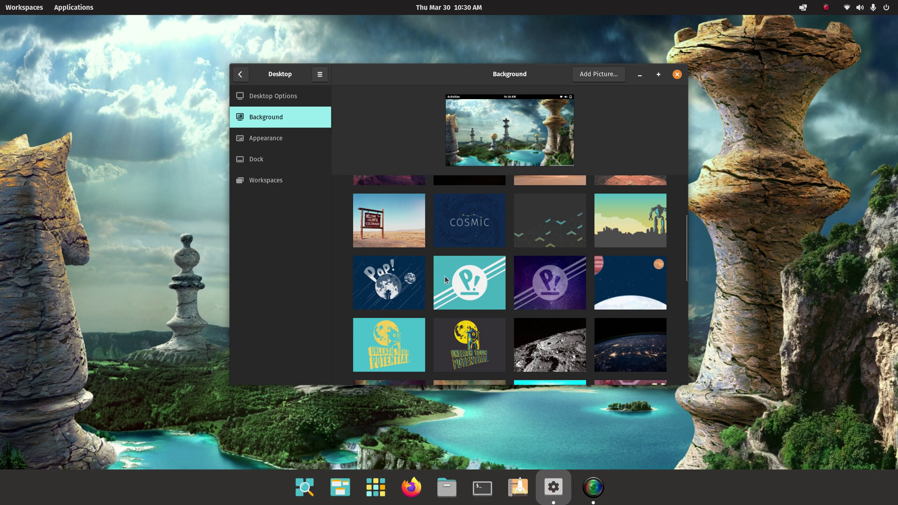
{"action": "left_click", "coordinate": [246, 140]}
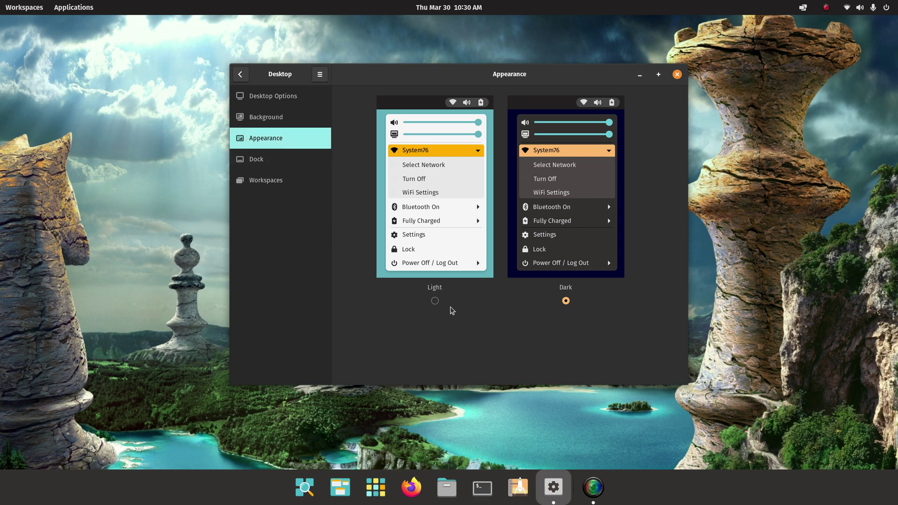
{"action": "left_click", "coordinate": [436, 302]}
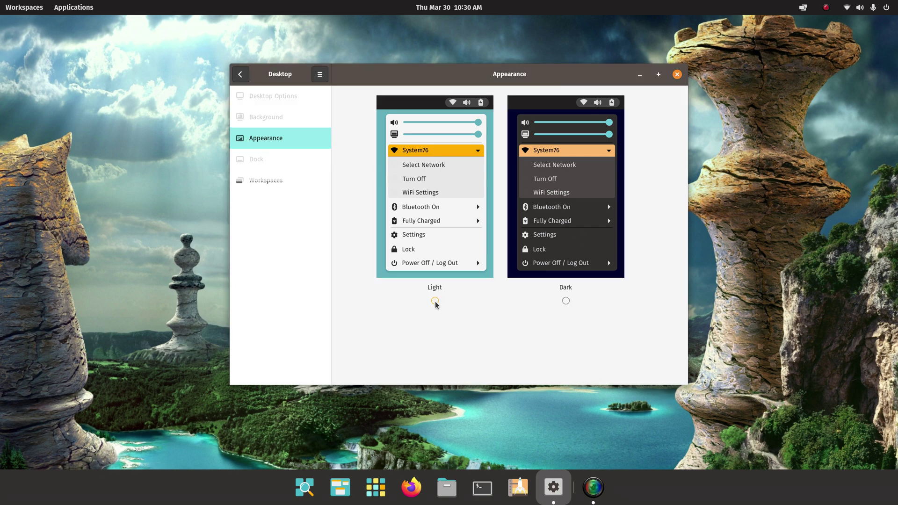
{"action": "left_click", "coordinate": [566, 301]}
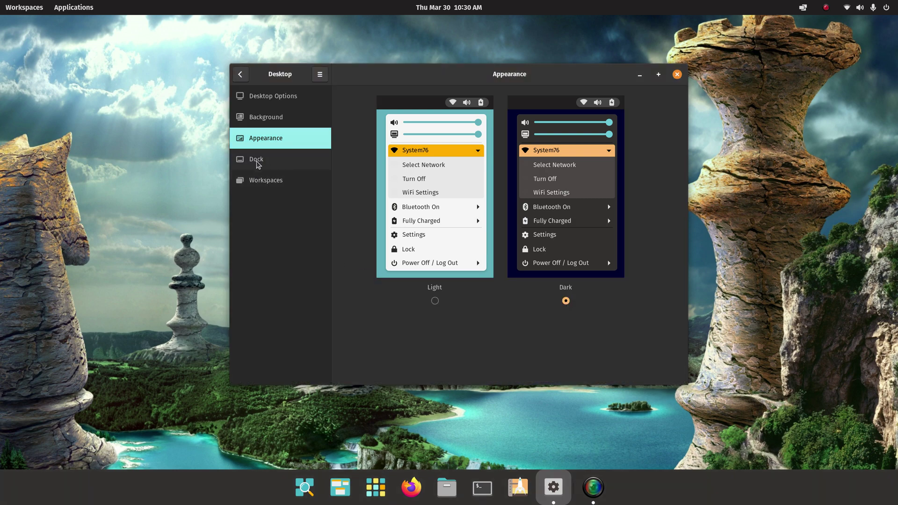
Step: On the Dock page, toggle the dock off and on and stop it extending to screen edges
{"action": "left_click", "coordinate": [257, 159]}
{"action": "left_click_drag", "start_coordinate": [441, 75], "coordinate": [431, 40]}
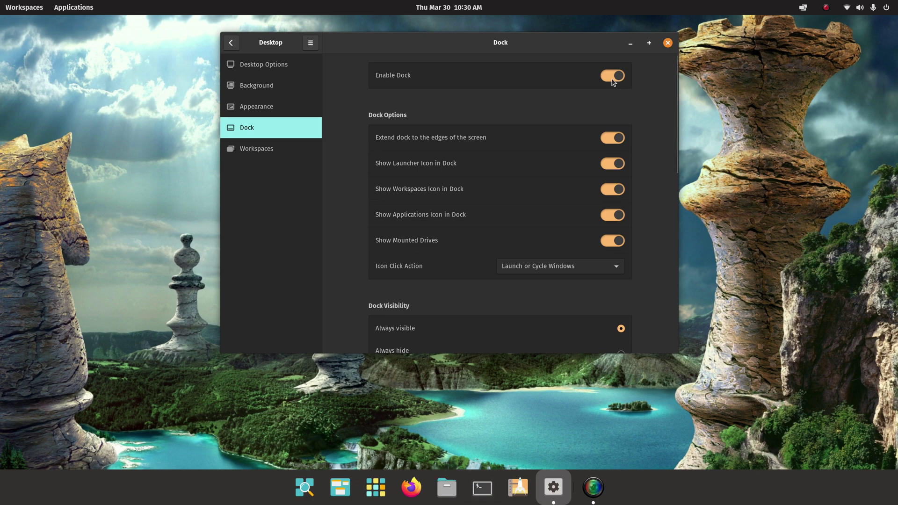
{"action": "left_click", "coordinate": [607, 76]}
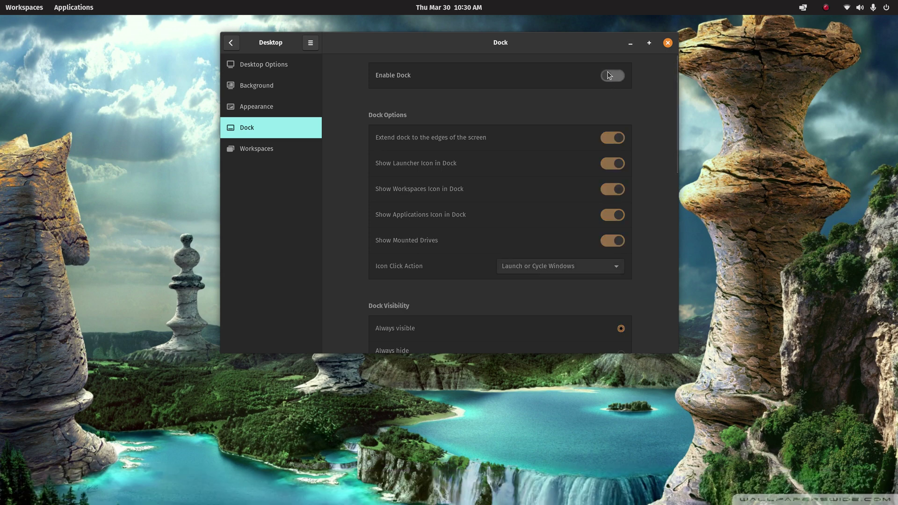
{"action": "left_click", "coordinate": [608, 75]}
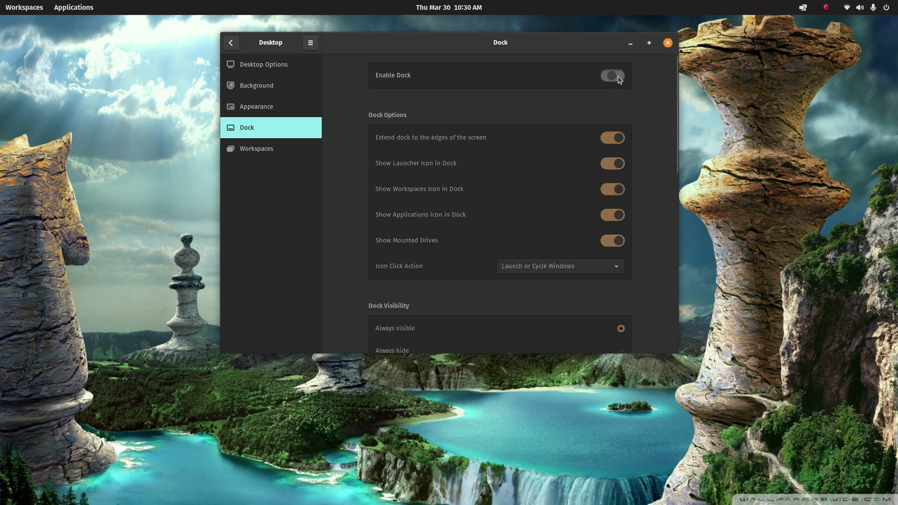
{"action": "left_click", "coordinate": [608, 141]}
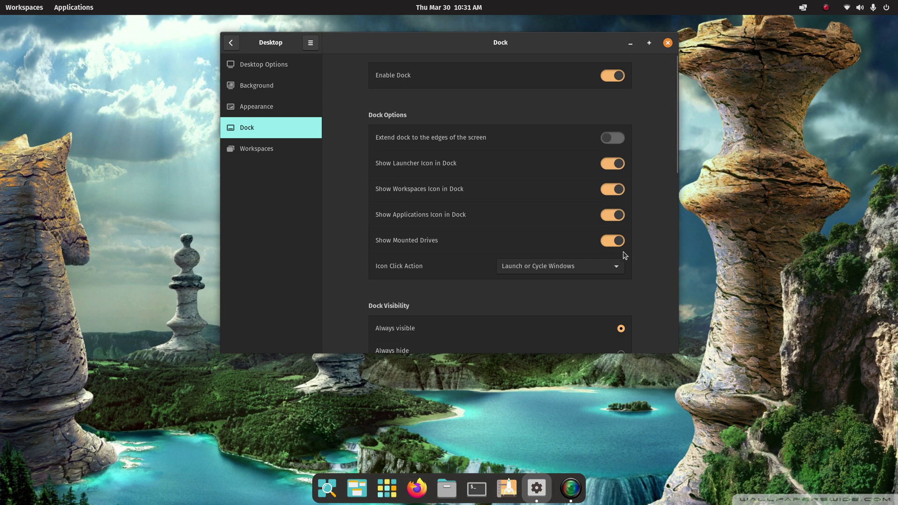
Step: Set Dock Visibility to Intelligently hide
{"action": "scroll", "coordinate": [639, 244], "scroll_direction": "down", "scroll_amount": 2}
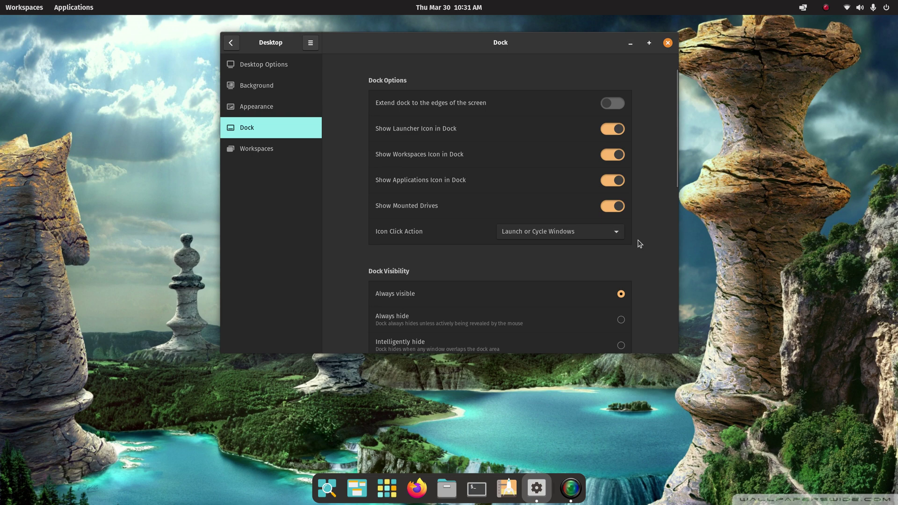
{"action": "scroll", "coordinate": [639, 244], "scroll_direction": "down", "scroll_amount": 2}
{"action": "scroll", "coordinate": [626, 100], "scroll_direction": "up", "scroll_amount": 4}
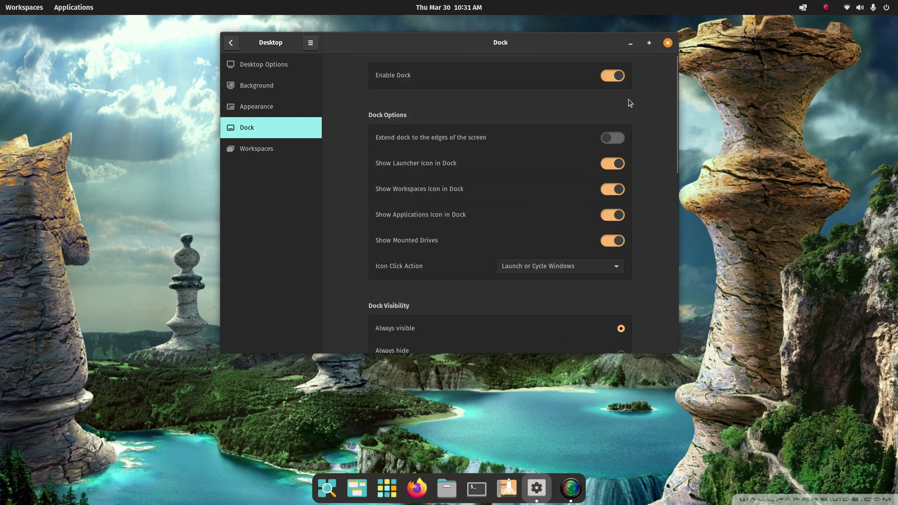
{"action": "scroll", "coordinate": [624, 198], "scroll_direction": "down", "scroll_amount": 8}
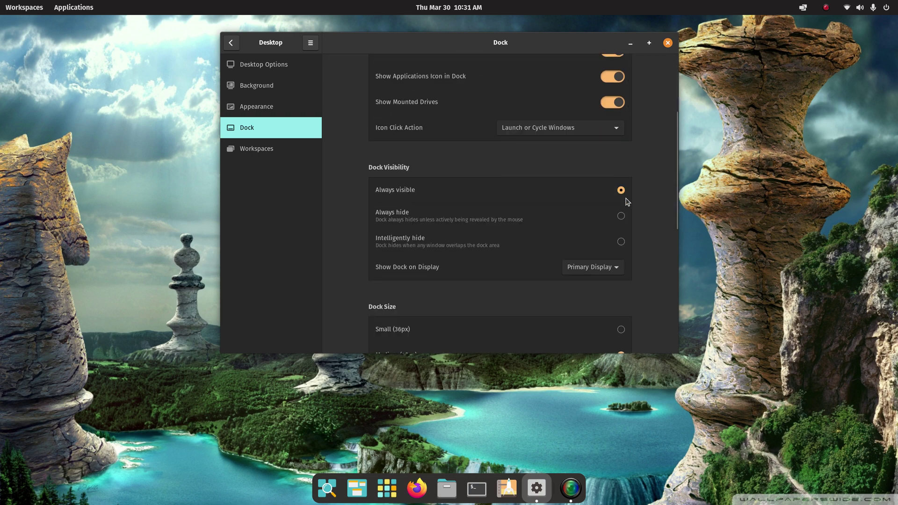
{"action": "left_click", "coordinate": [621, 242]}
Step: Minimize Settings, launch Firefox, finish the welcome tour, and close the extra New Tab
{"action": "left_click", "coordinate": [630, 42]}
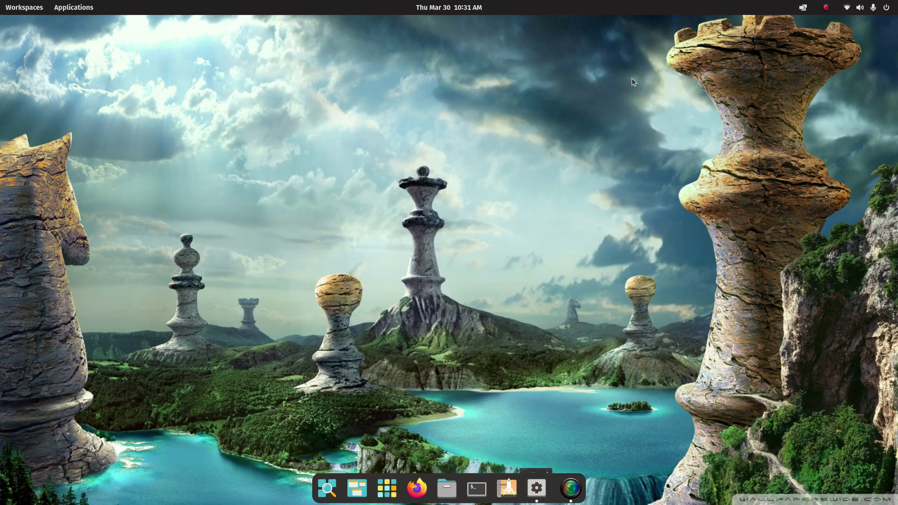
{"action": "left_click", "coordinate": [425, 491]}
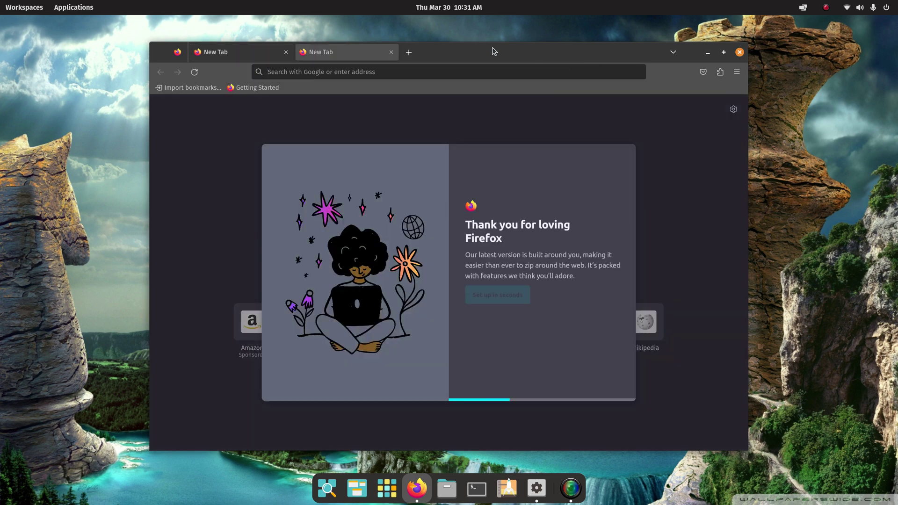
{"action": "left_click", "coordinate": [596, 385]}
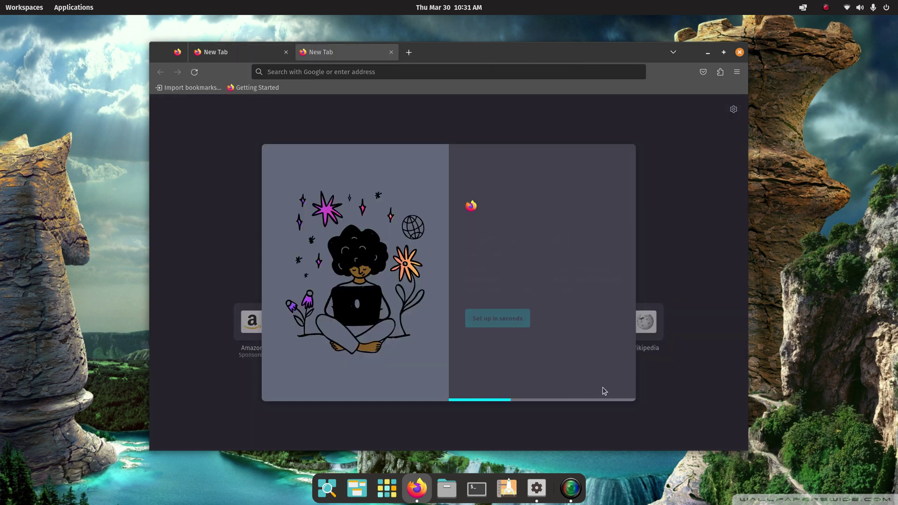
{"action": "left_click", "coordinate": [601, 387]}
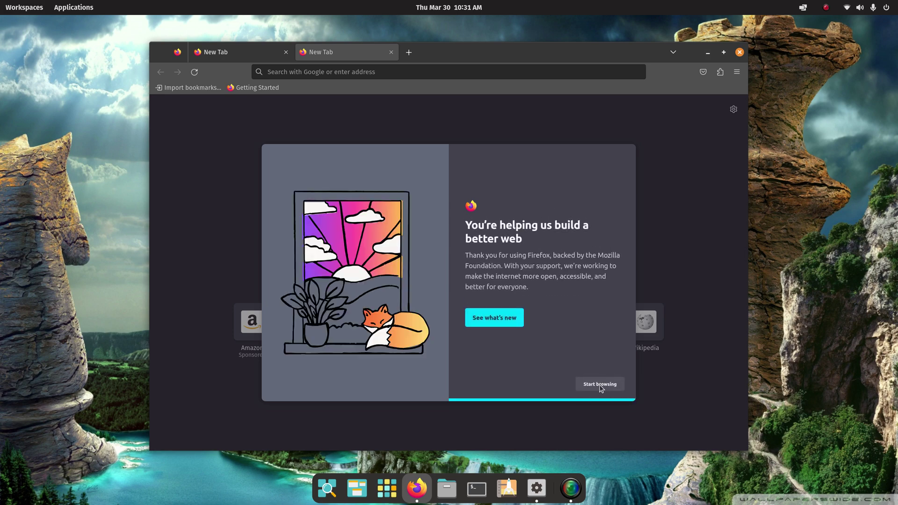
{"action": "left_click", "coordinate": [600, 386]}
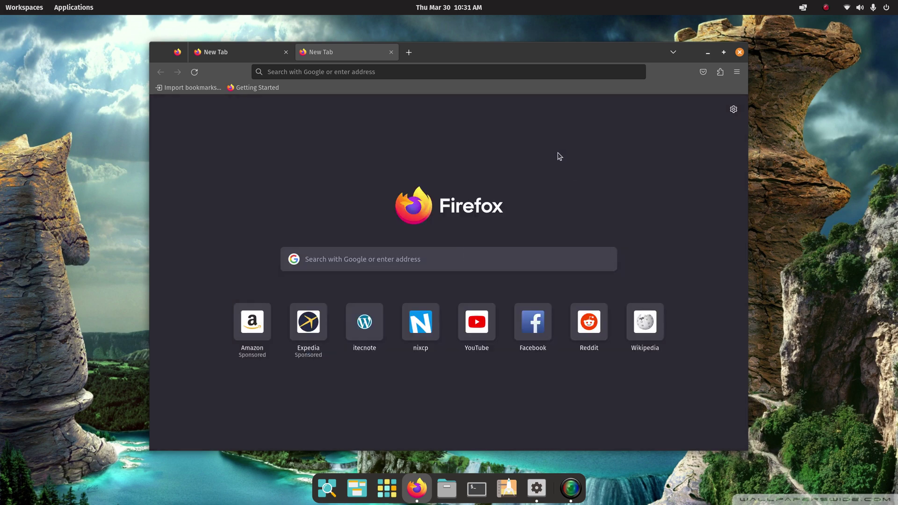
{"action": "left_click", "coordinate": [391, 52]}
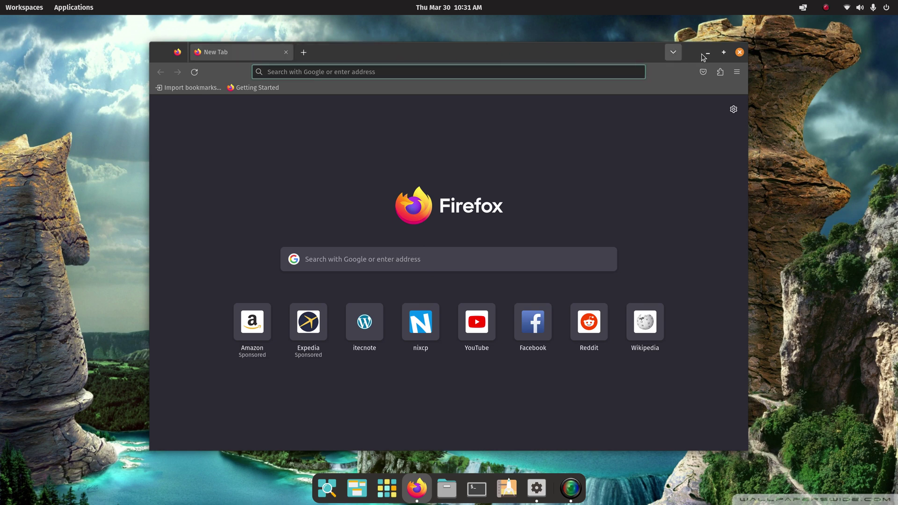
Step: Maximize the Firefox window, then restore it to its normal size
{"action": "double_click", "coordinate": [480, 49]}
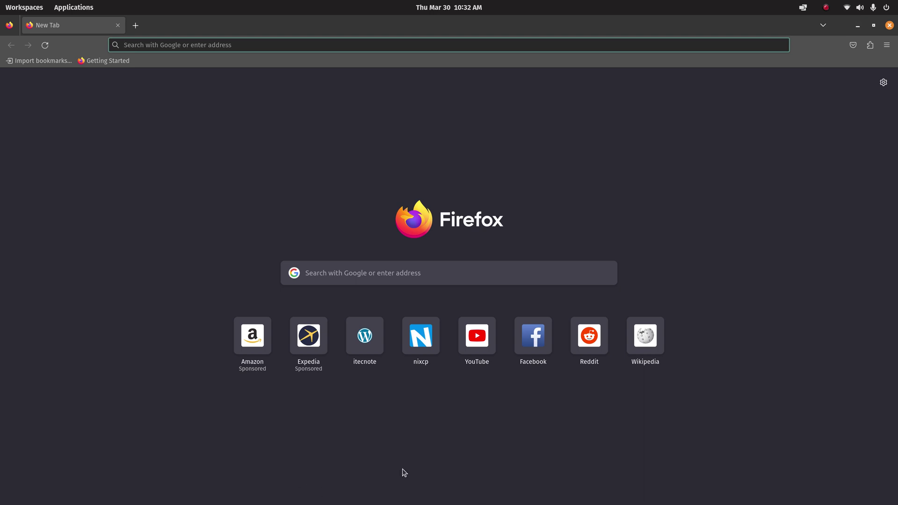
{"action": "mouse_move", "coordinate": [435, 504]}
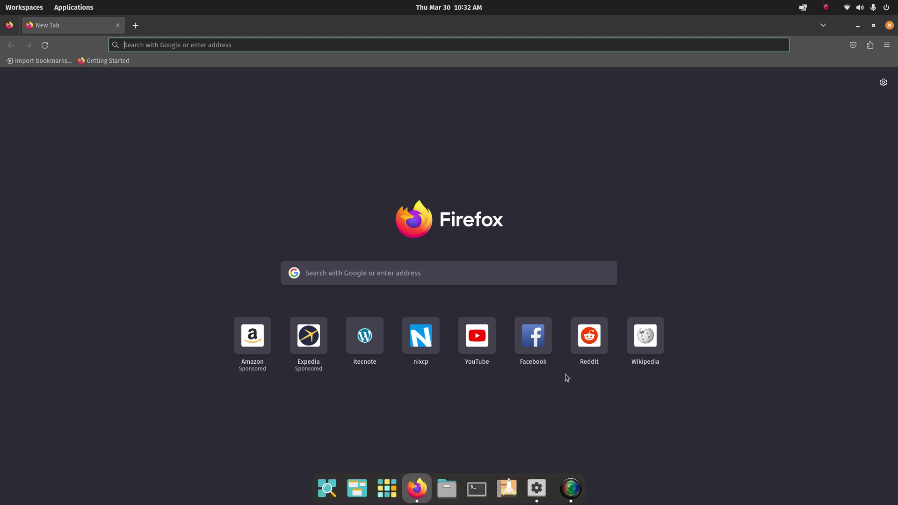
{"action": "left_click", "coordinate": [874, 25]}
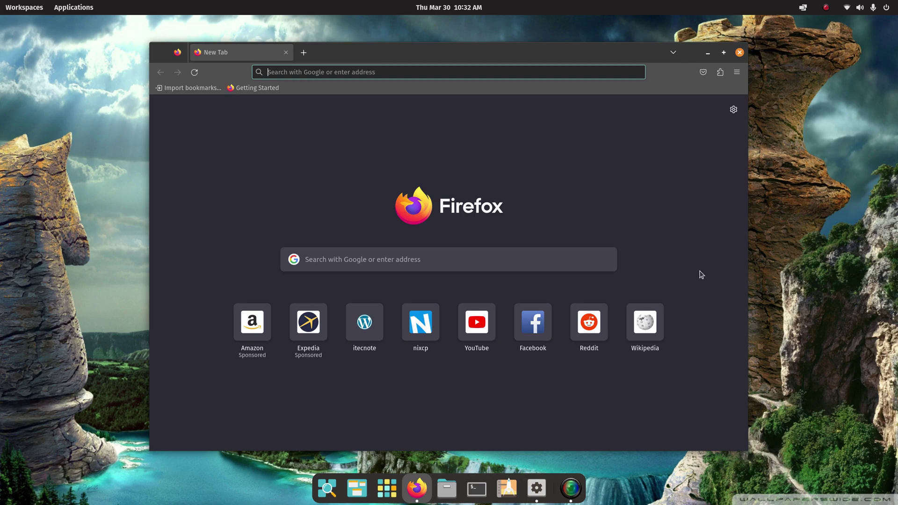
Step: Close Firefox, reopen Settings on the Dock page, and make the dock Always visible
{"action": "left_click", "coordinate": [740, 53]}
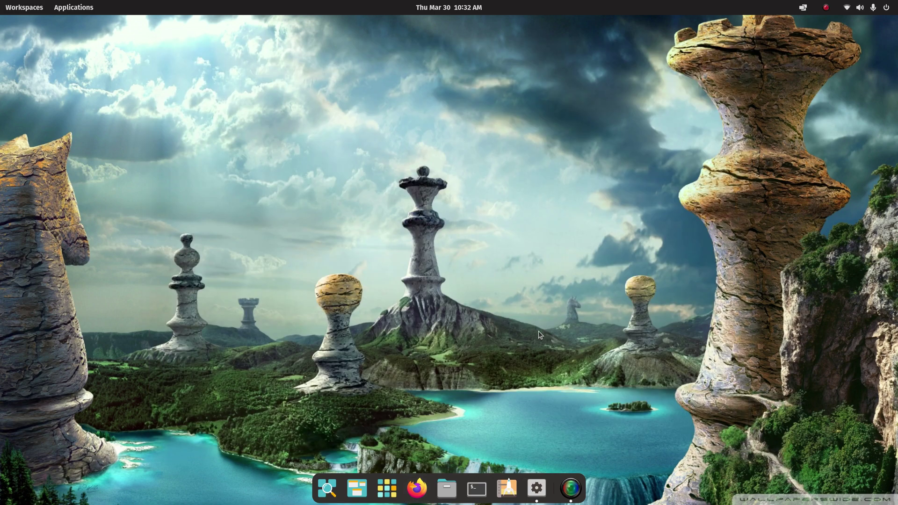
{"action": "left_click", "coordinate": [537, 488]}
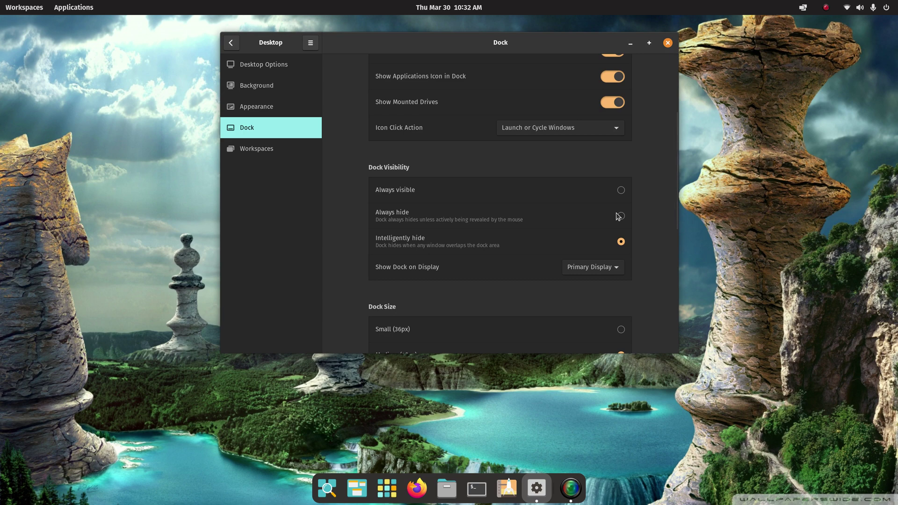
{"action": "left_click", "coordinate": [621, 190]}
Step: Try the dock sizes Large, Small (36px) and Medium (48px), ending on Large (60px)
{"action": "left_click_drag", "start_coordinate": [675, 160], "coordinate": [674, 227]}
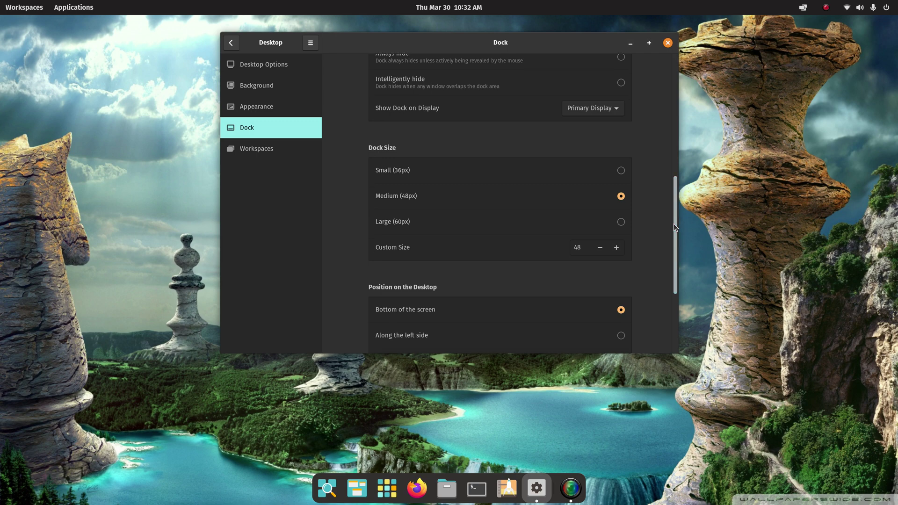
{"action": "left_click", "coordinate": [621, 222]}
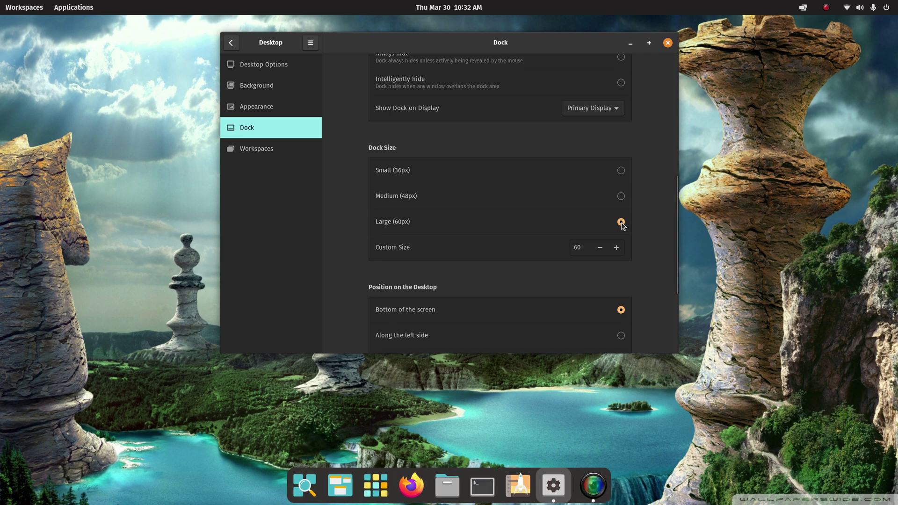
{"action": "left_click", "coordinate": [622, 172]}
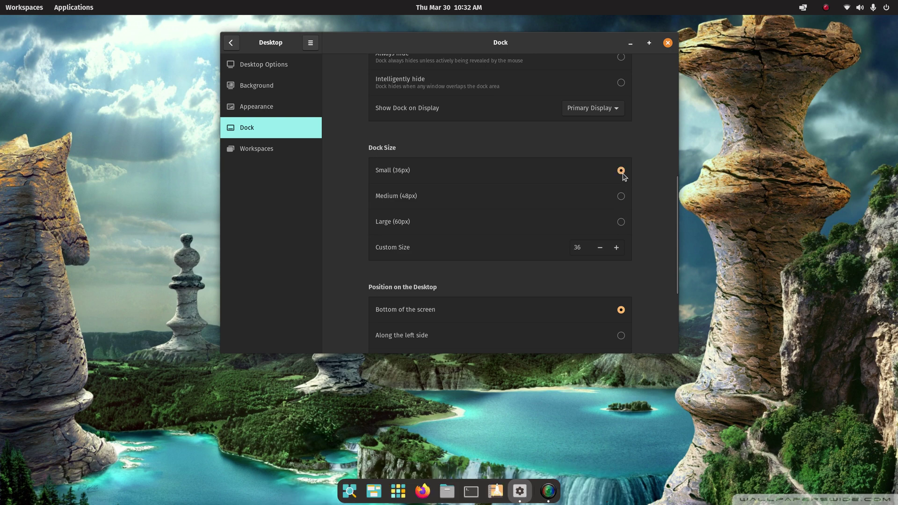
{"action": "left_click", "coordinate": [621, 197]}
{"action": "left_click", "coordinate": [622, 222]}
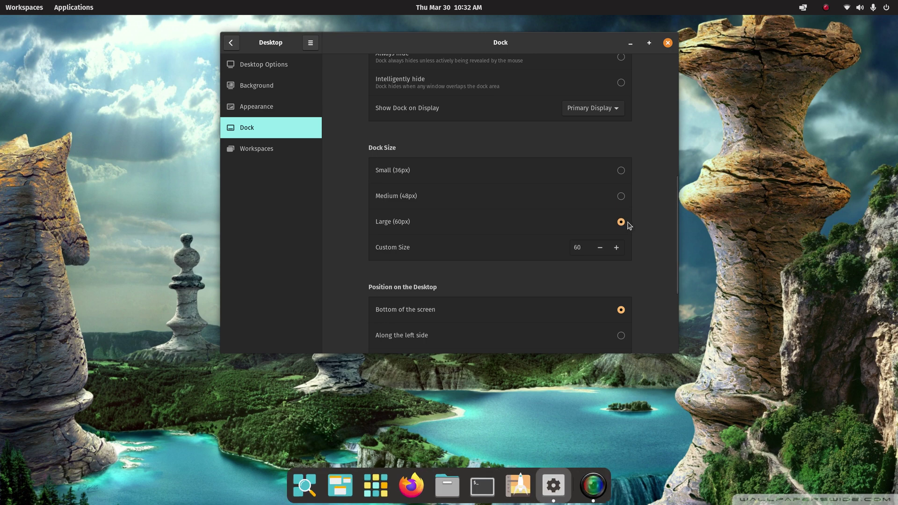
Step: Try the dock on the left and right sides, then return it to Bottom
{"action": "left_click_drag", "start_coordinate": [676, 189], "coordinate": [678, 239]}
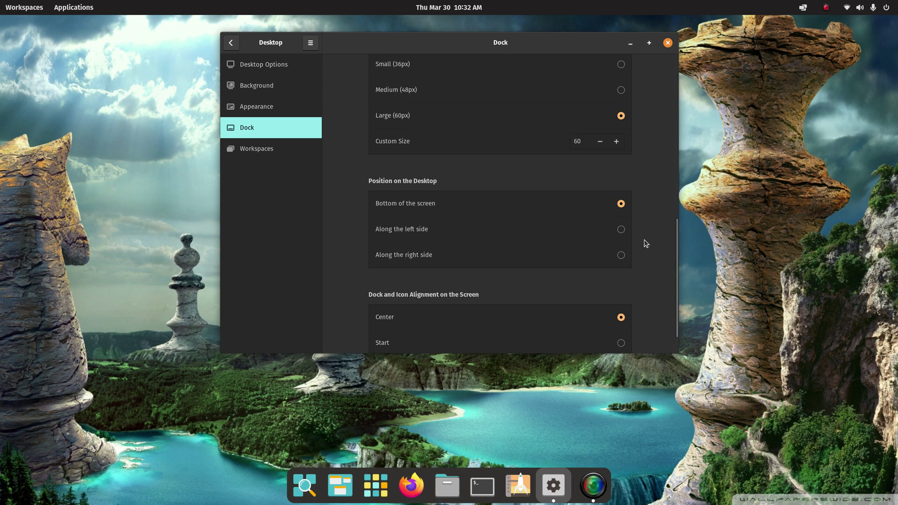
{"action": "left_click", "coordinate": [621, 230]}
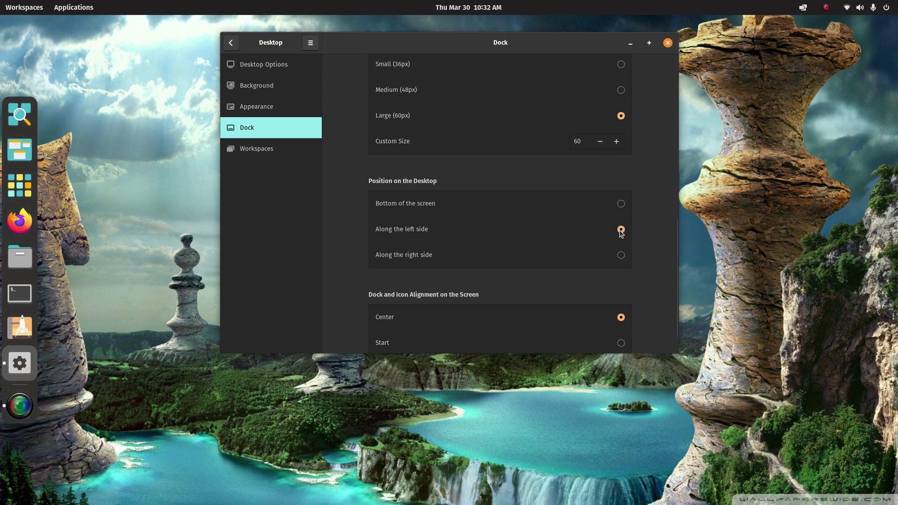
{"action": "left_click", "coordinate": [621, 256]}
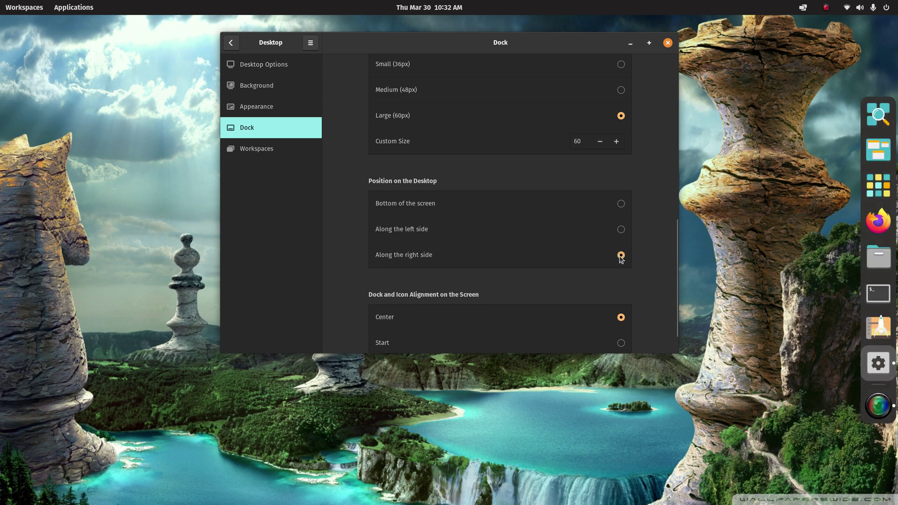
{"action": "left_click", "coordinate": [621, 204]}
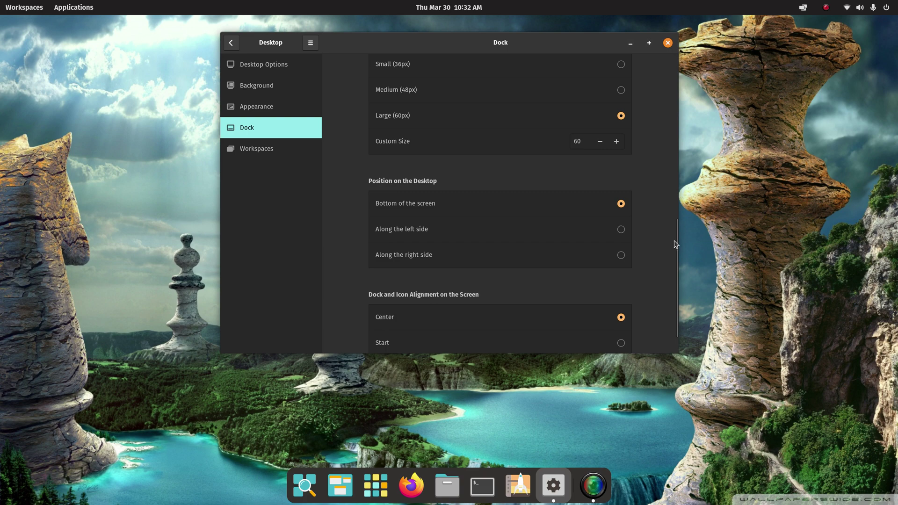
Step: Look over the Workspaces and Desktop Options pages, then close the Settings window
{"action": "left_click_drag", "start_coordinate": [674, 256], "coordinate": [678, 137]}
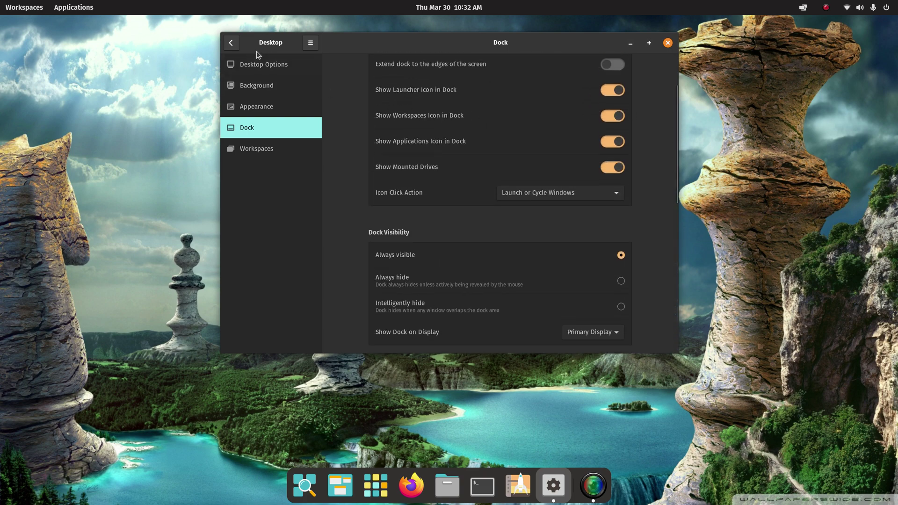
{"action": "left_click", "coordinate": [252, 149]}
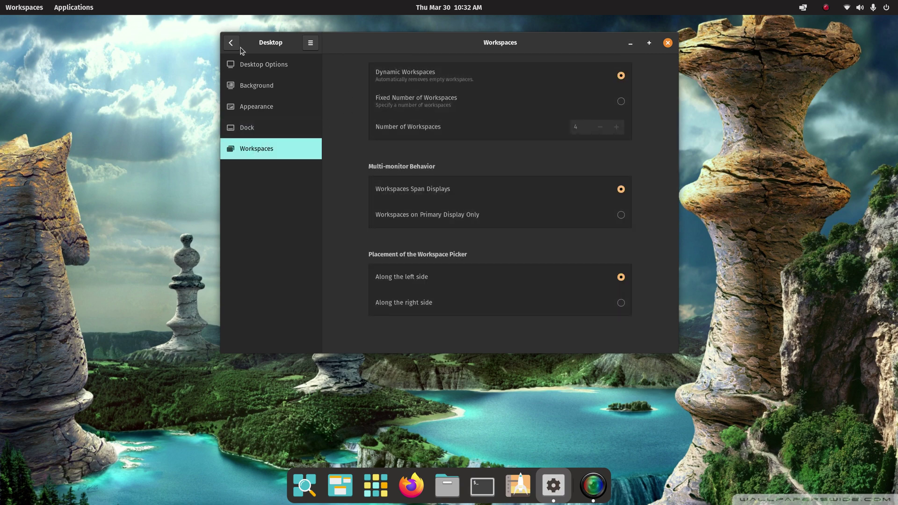
{"action": "left_click", "coordinate": [249, 68]}
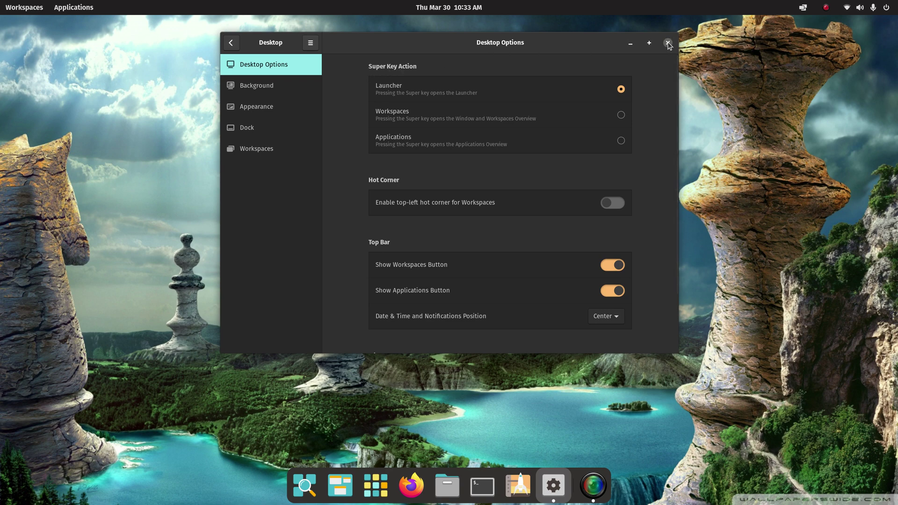
{"action": "left_click", "coordinate": [667, 43]}
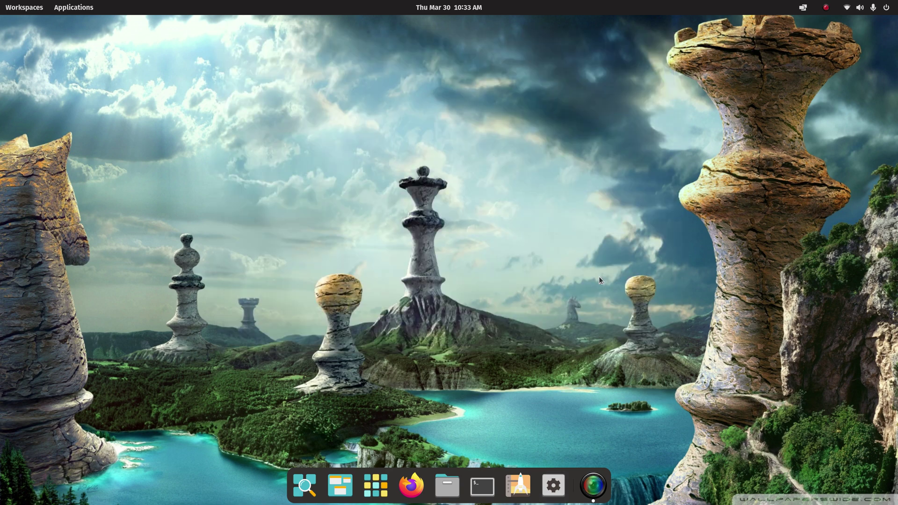